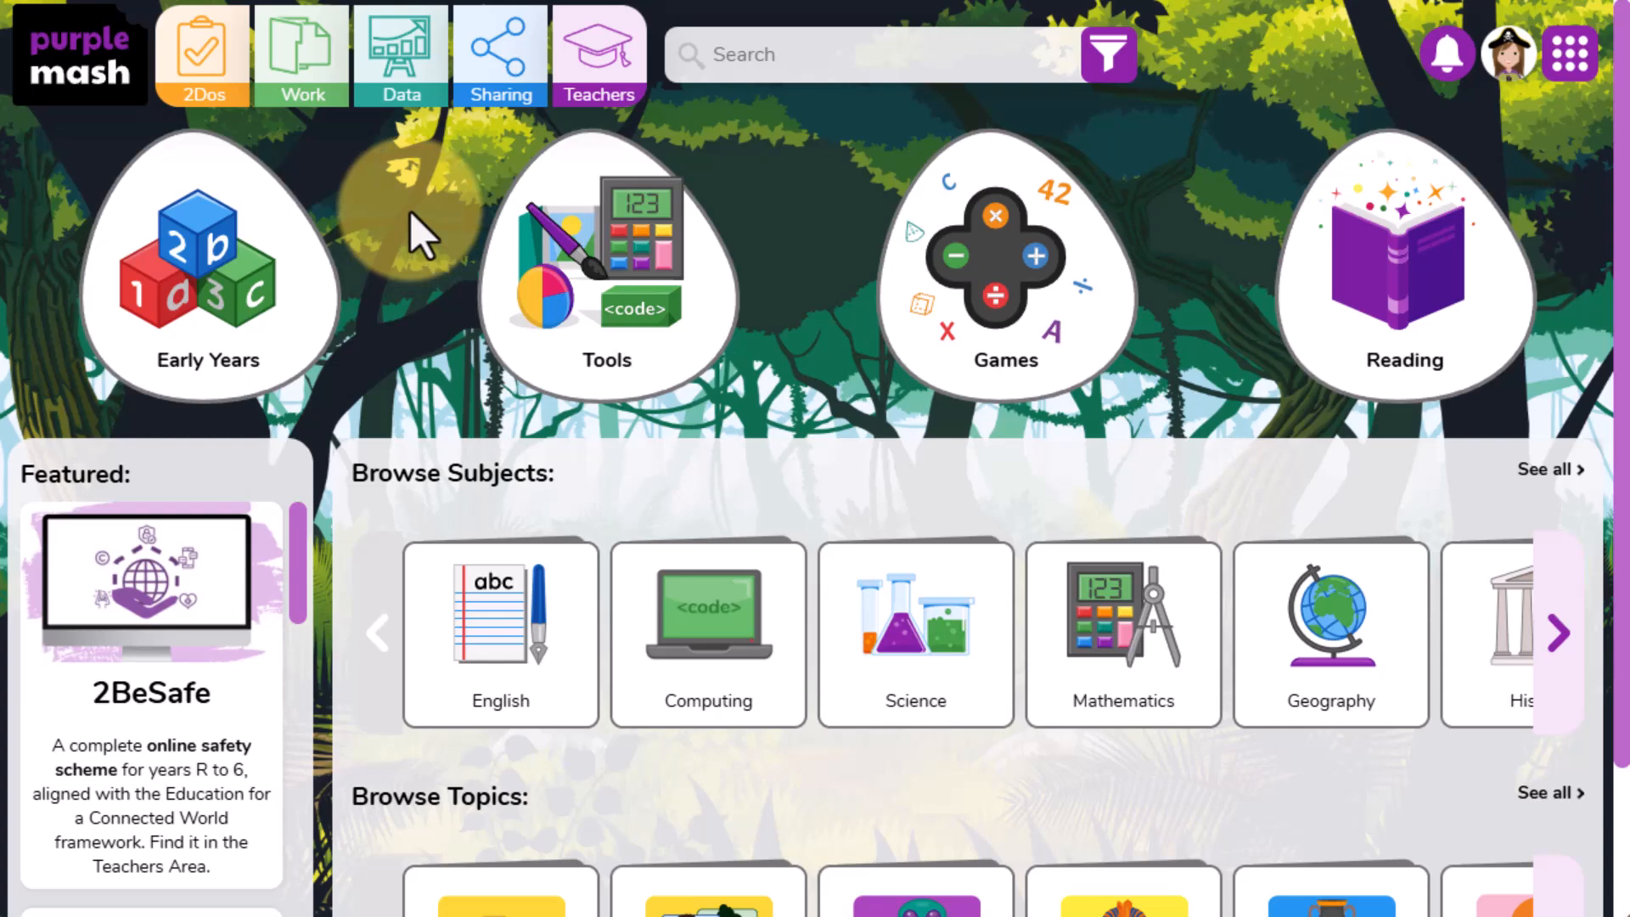
- Open the submitted work for the active Winter Tree Art 2Do
left_click(229, 83)
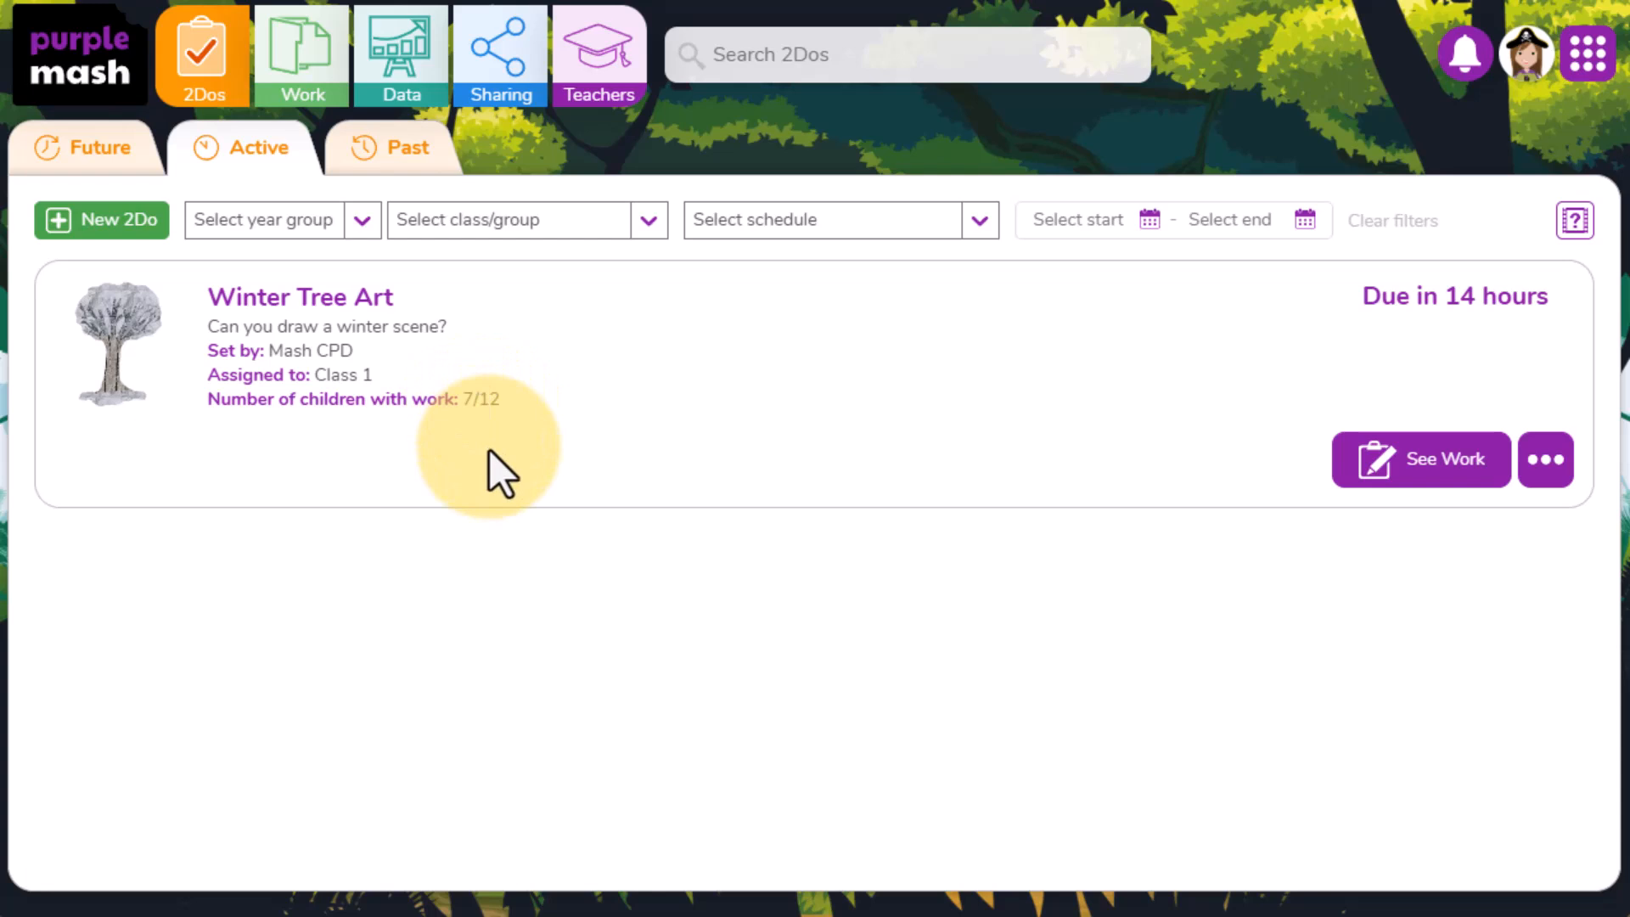
left_click(1469, 489)
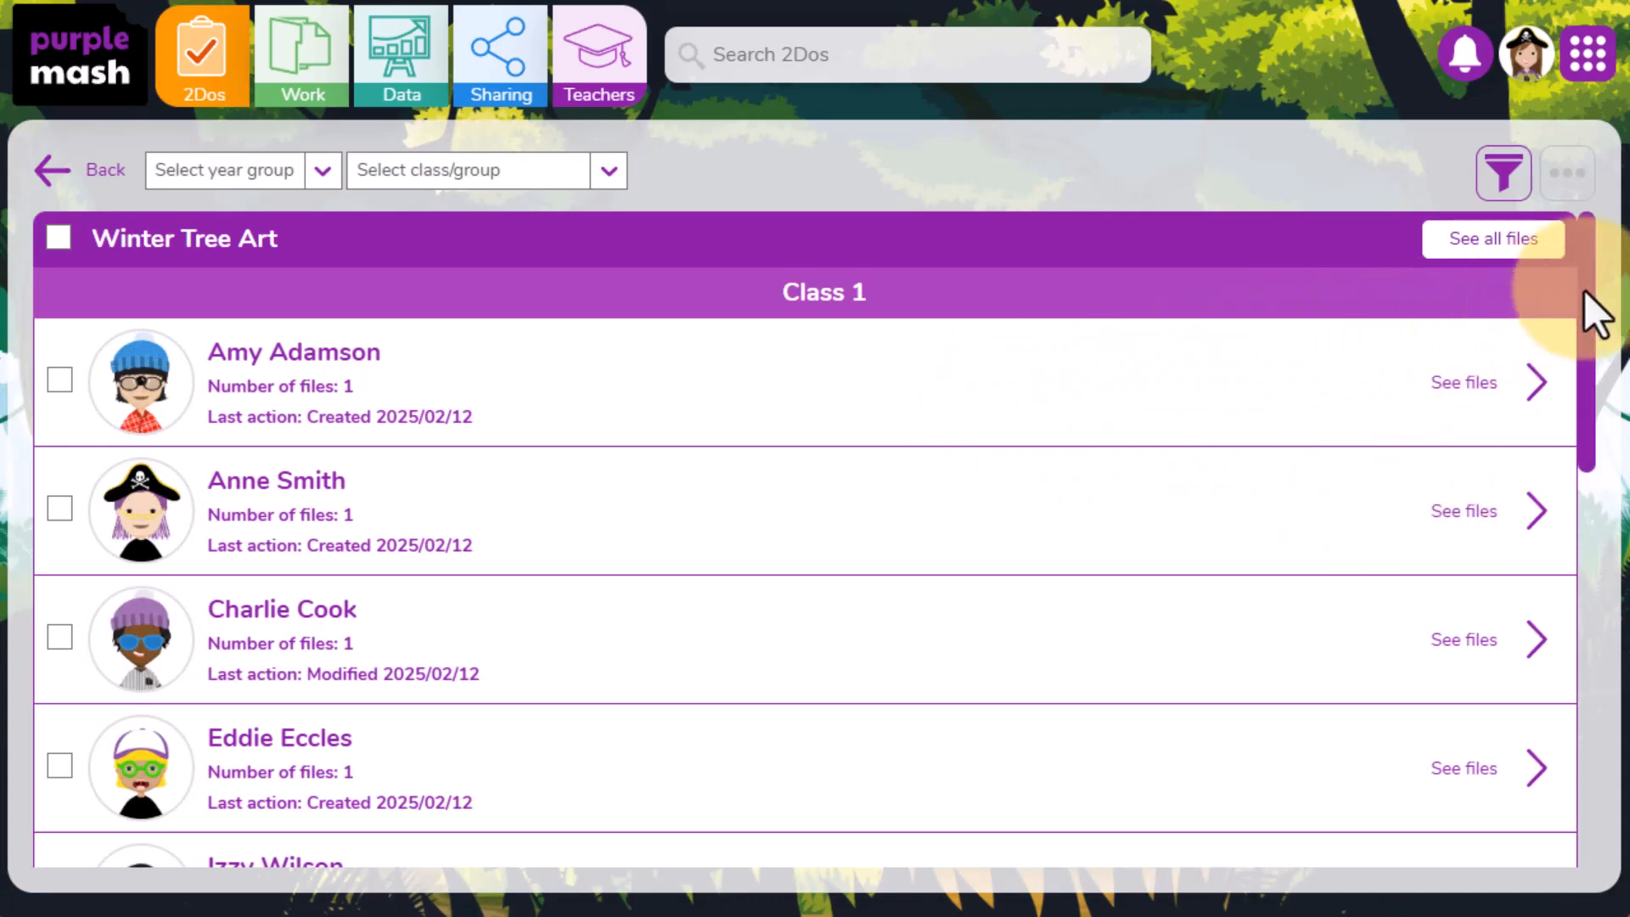
left_click_drag(1585, 290, 1554, 611)
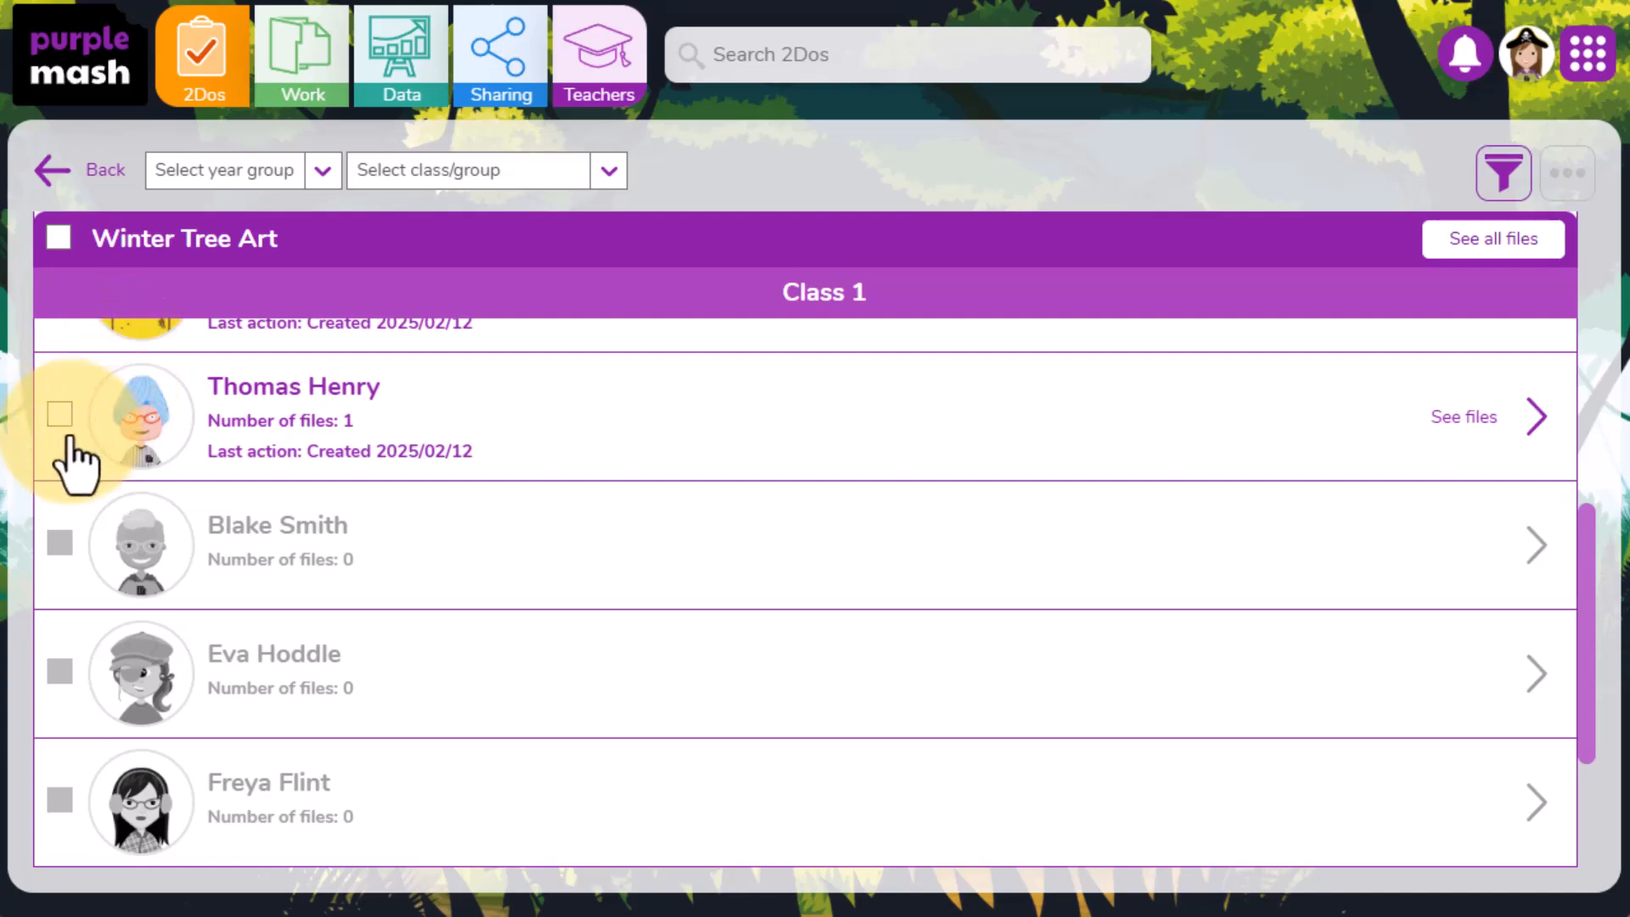
left_click_drag(1590, 588, 1617, 272)
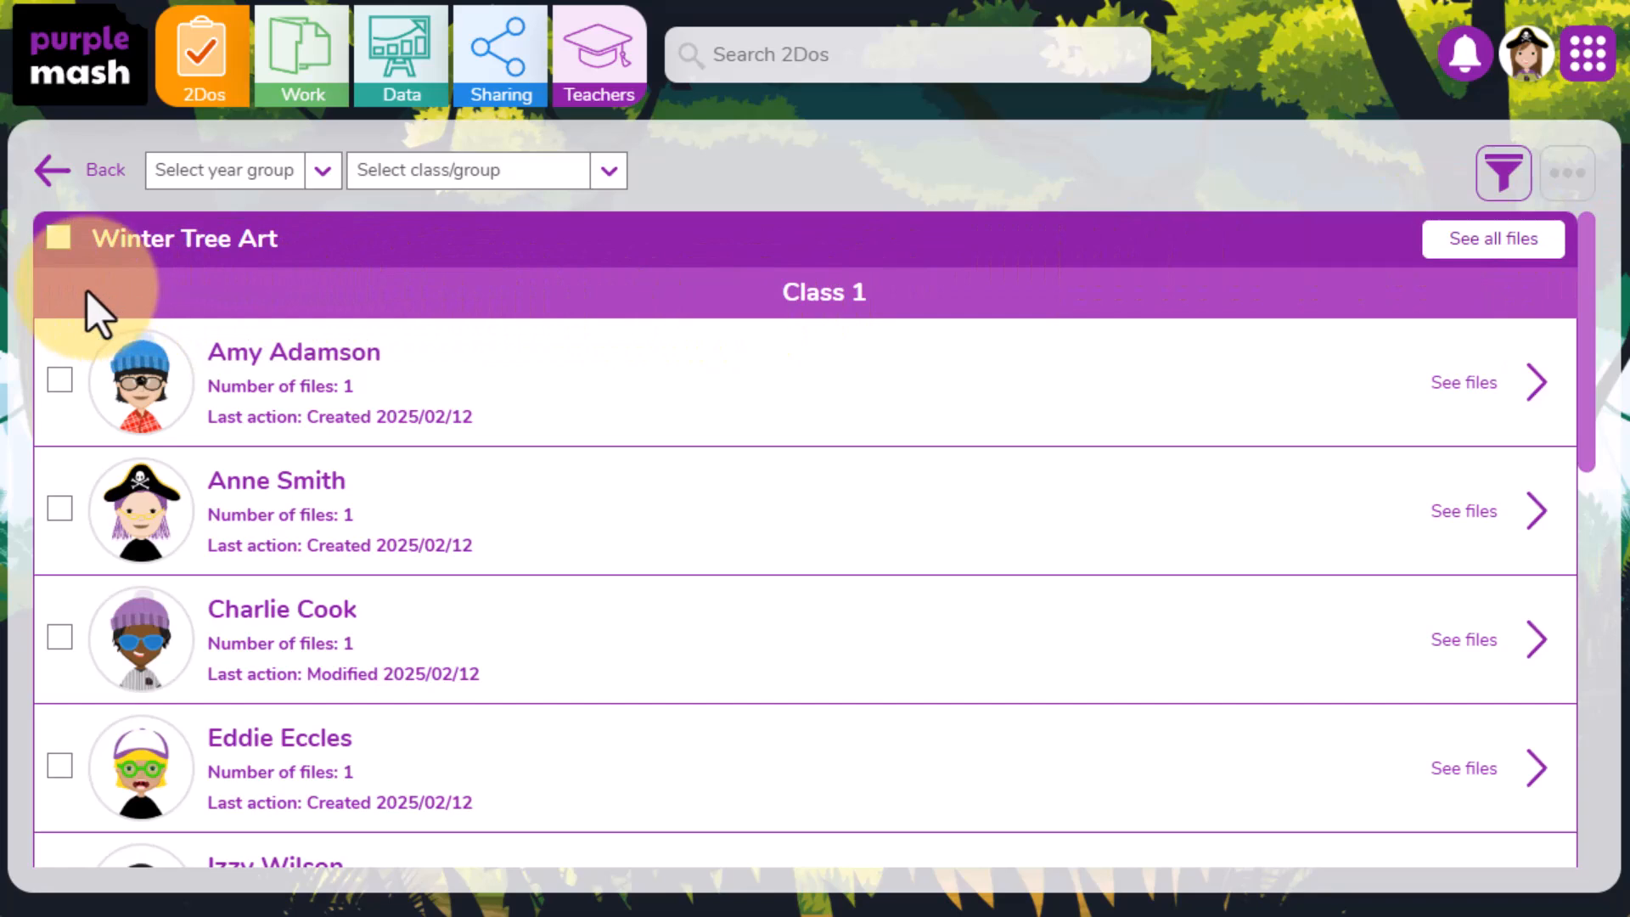
- Select every pupil's file in the Winter Tree Art work list
left_click(57, 239)
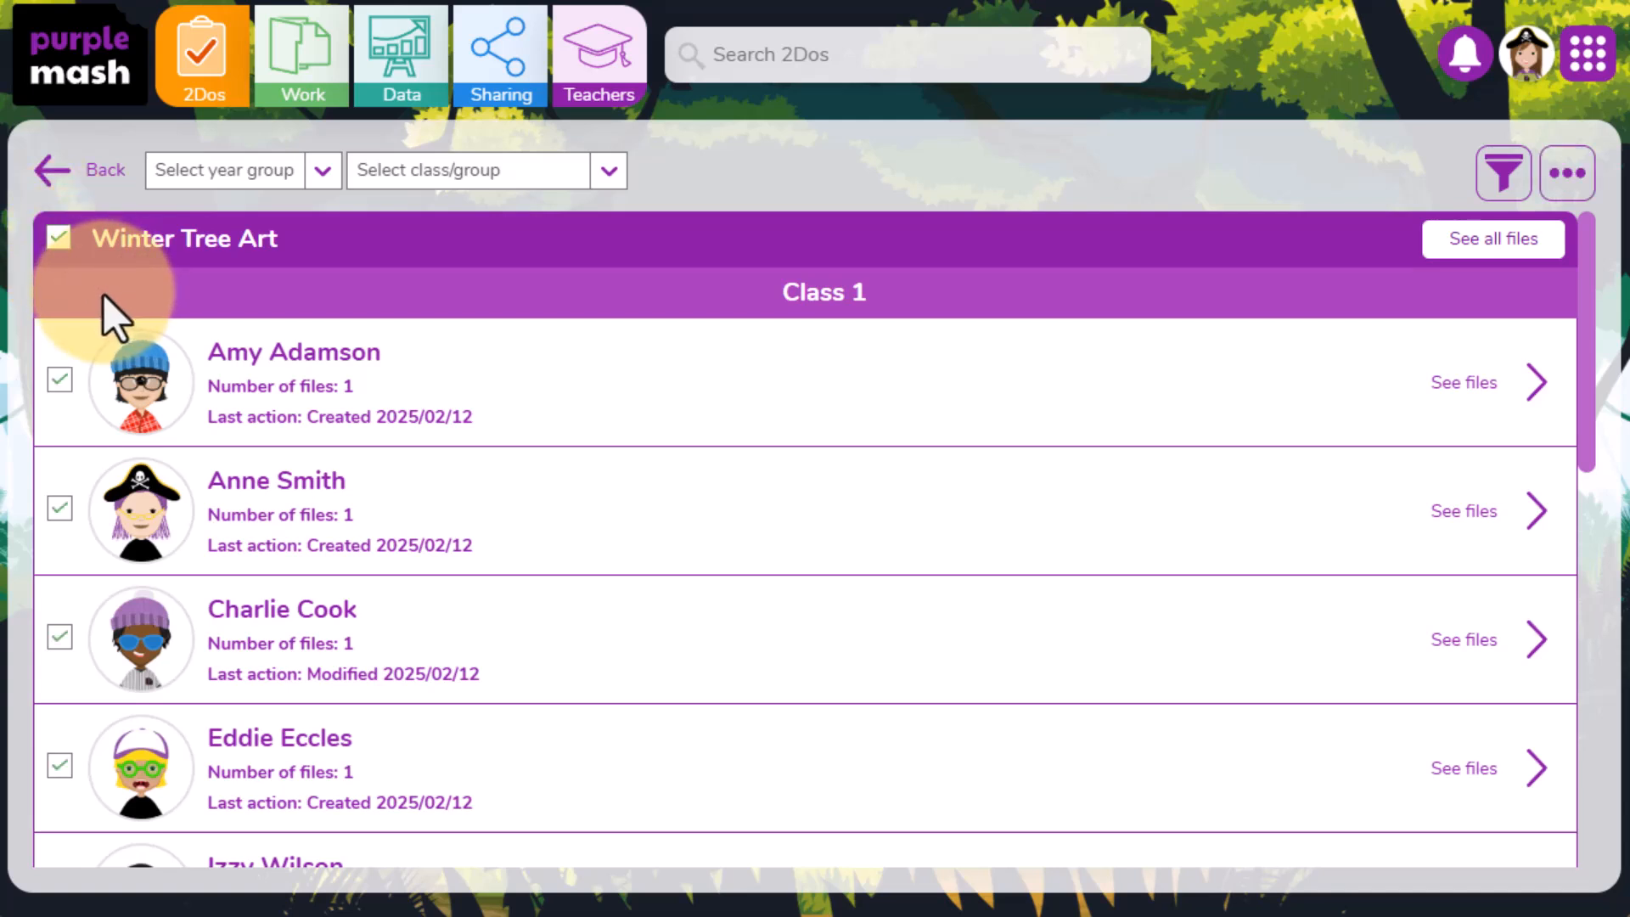
left_click(58, 240)
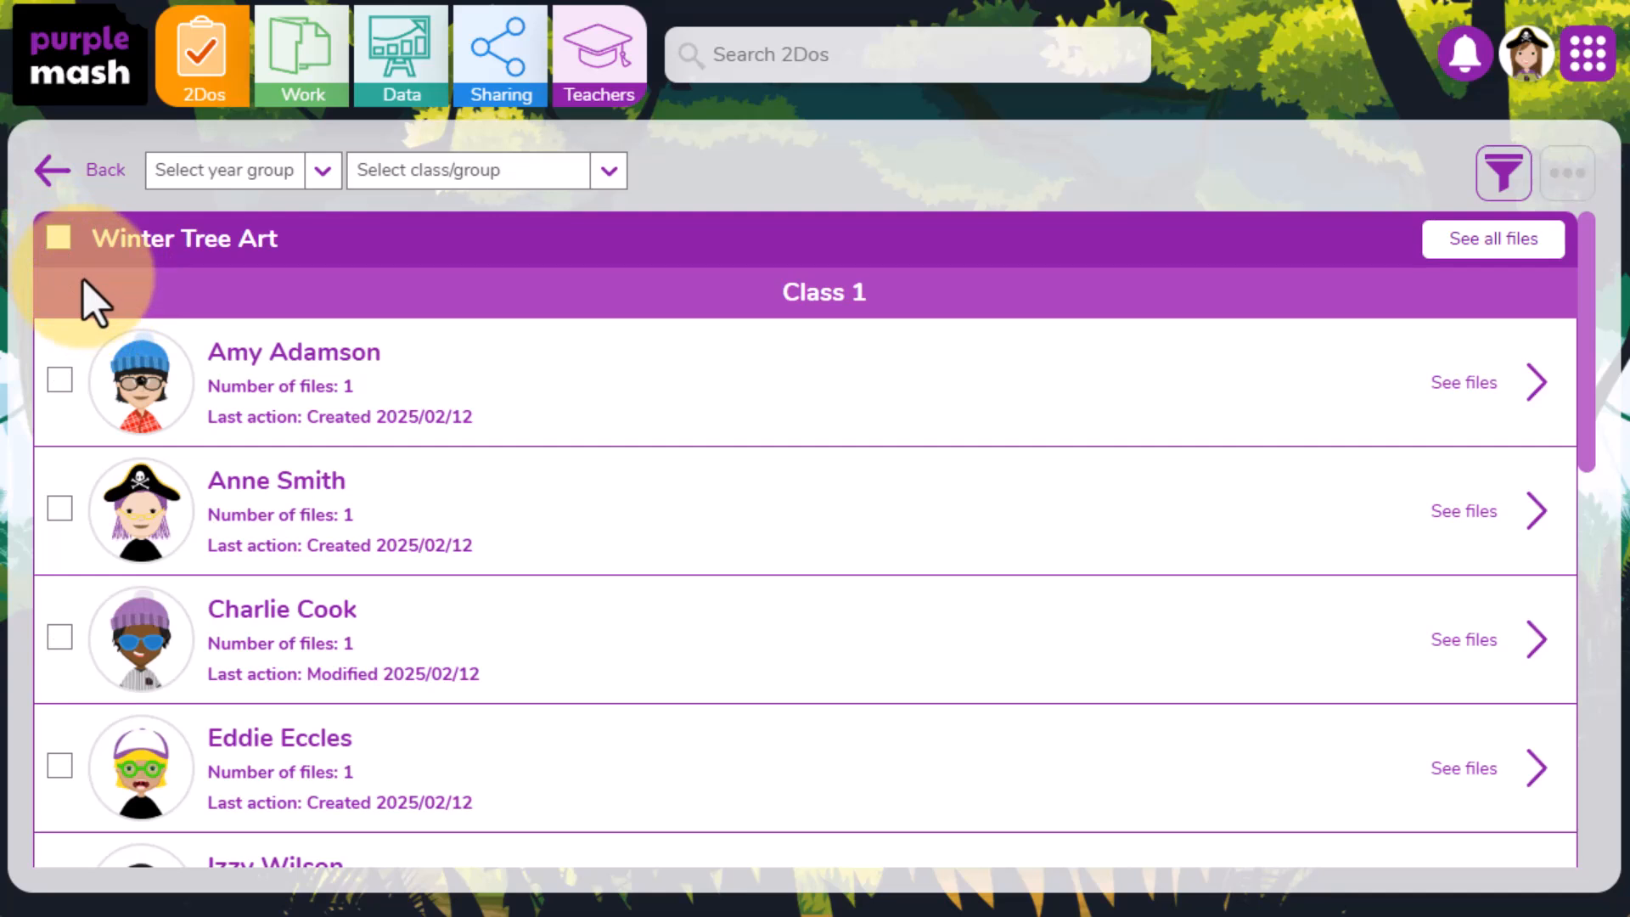
left_click(68, 443)
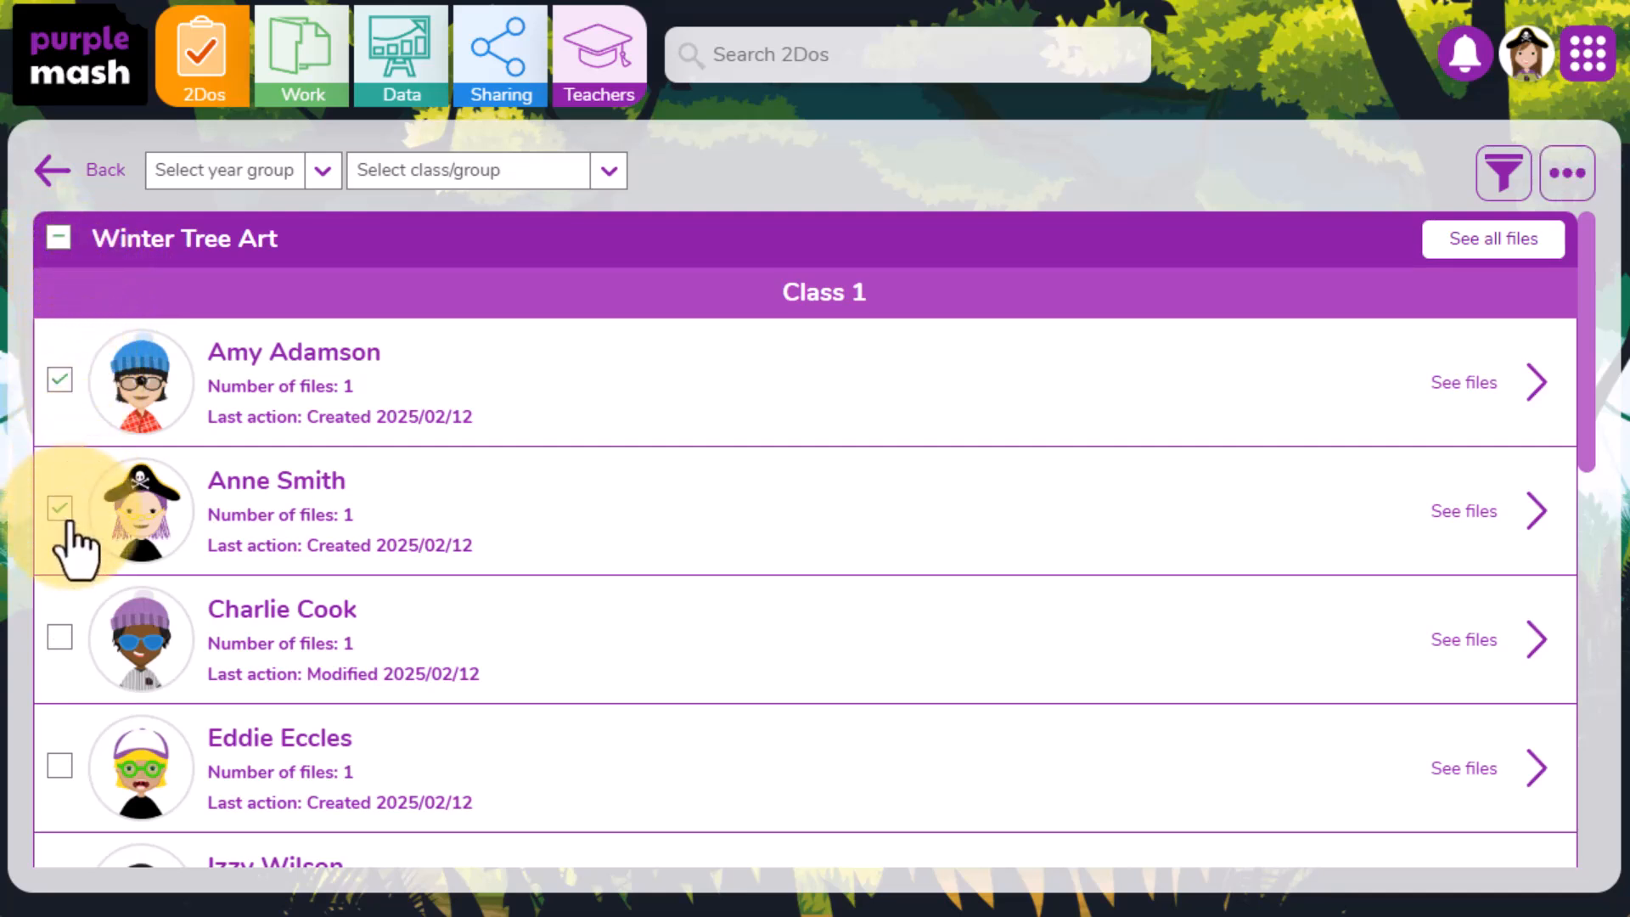
left_click(61, 513)
scroll(43, 764, "down", 3)
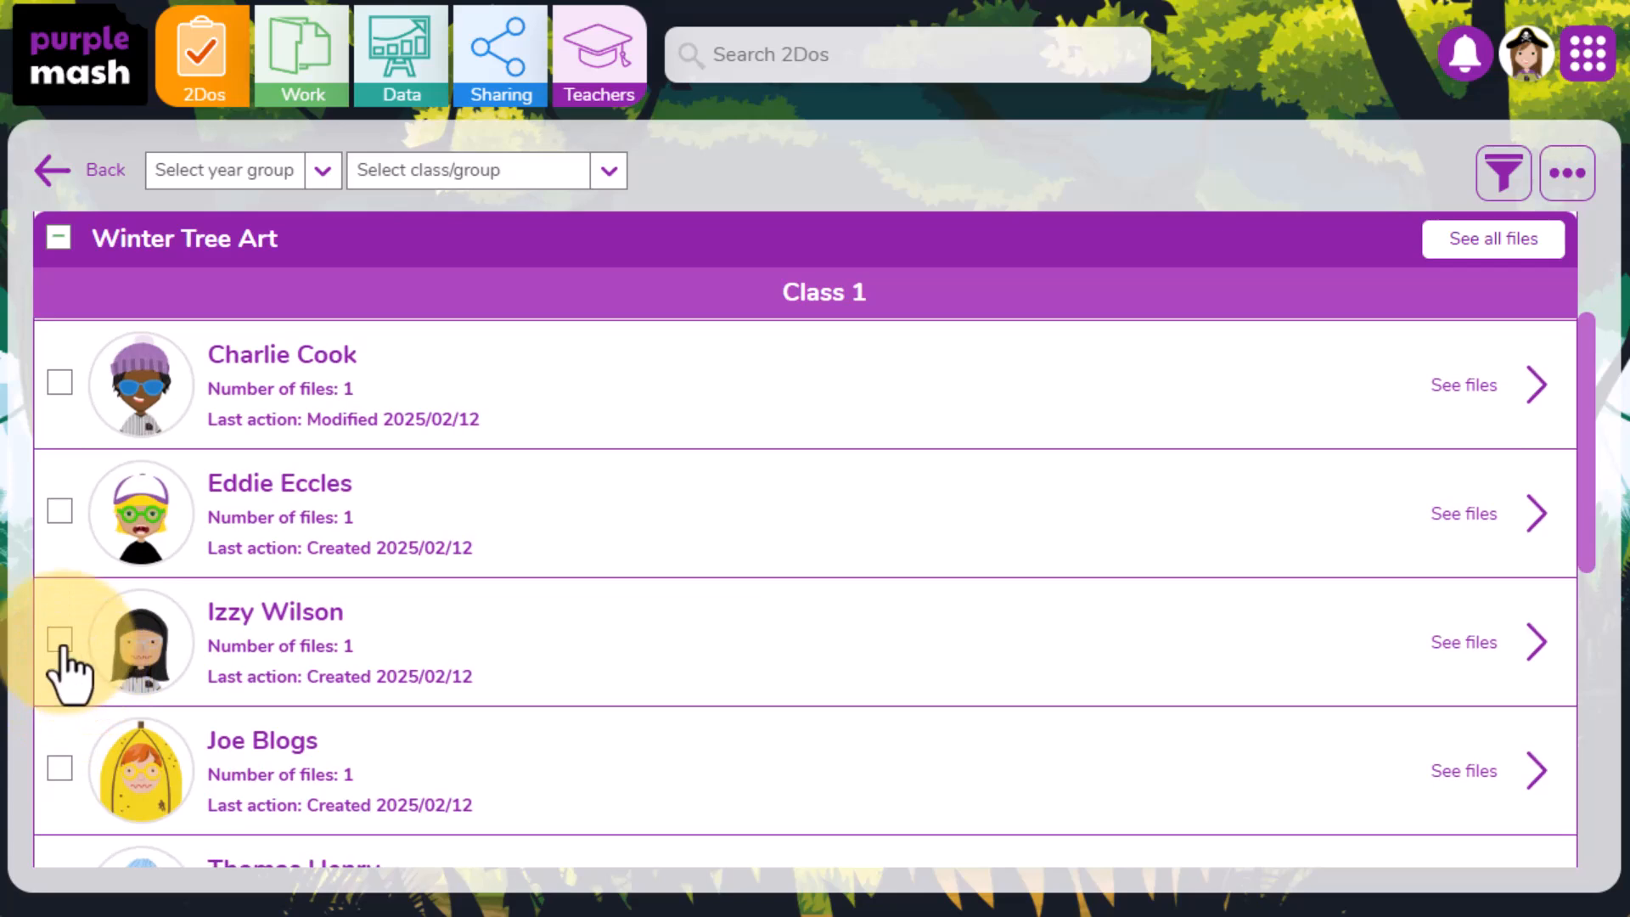
left_click(59, 641)
left_click(60, 769)
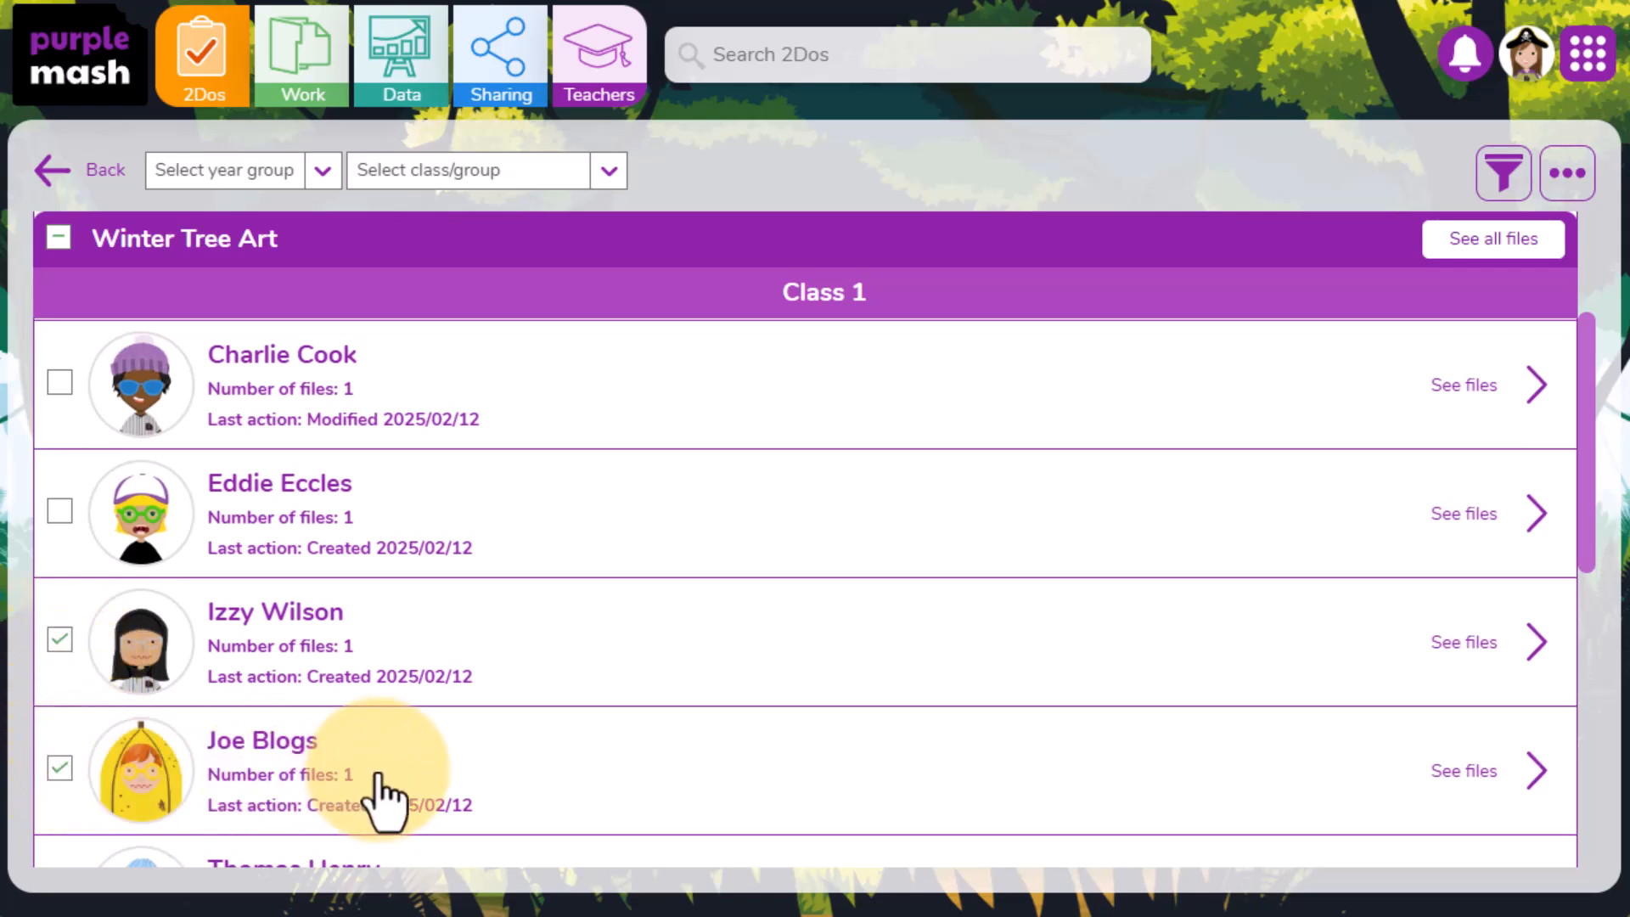
scroll(375, 747, "up", 3)
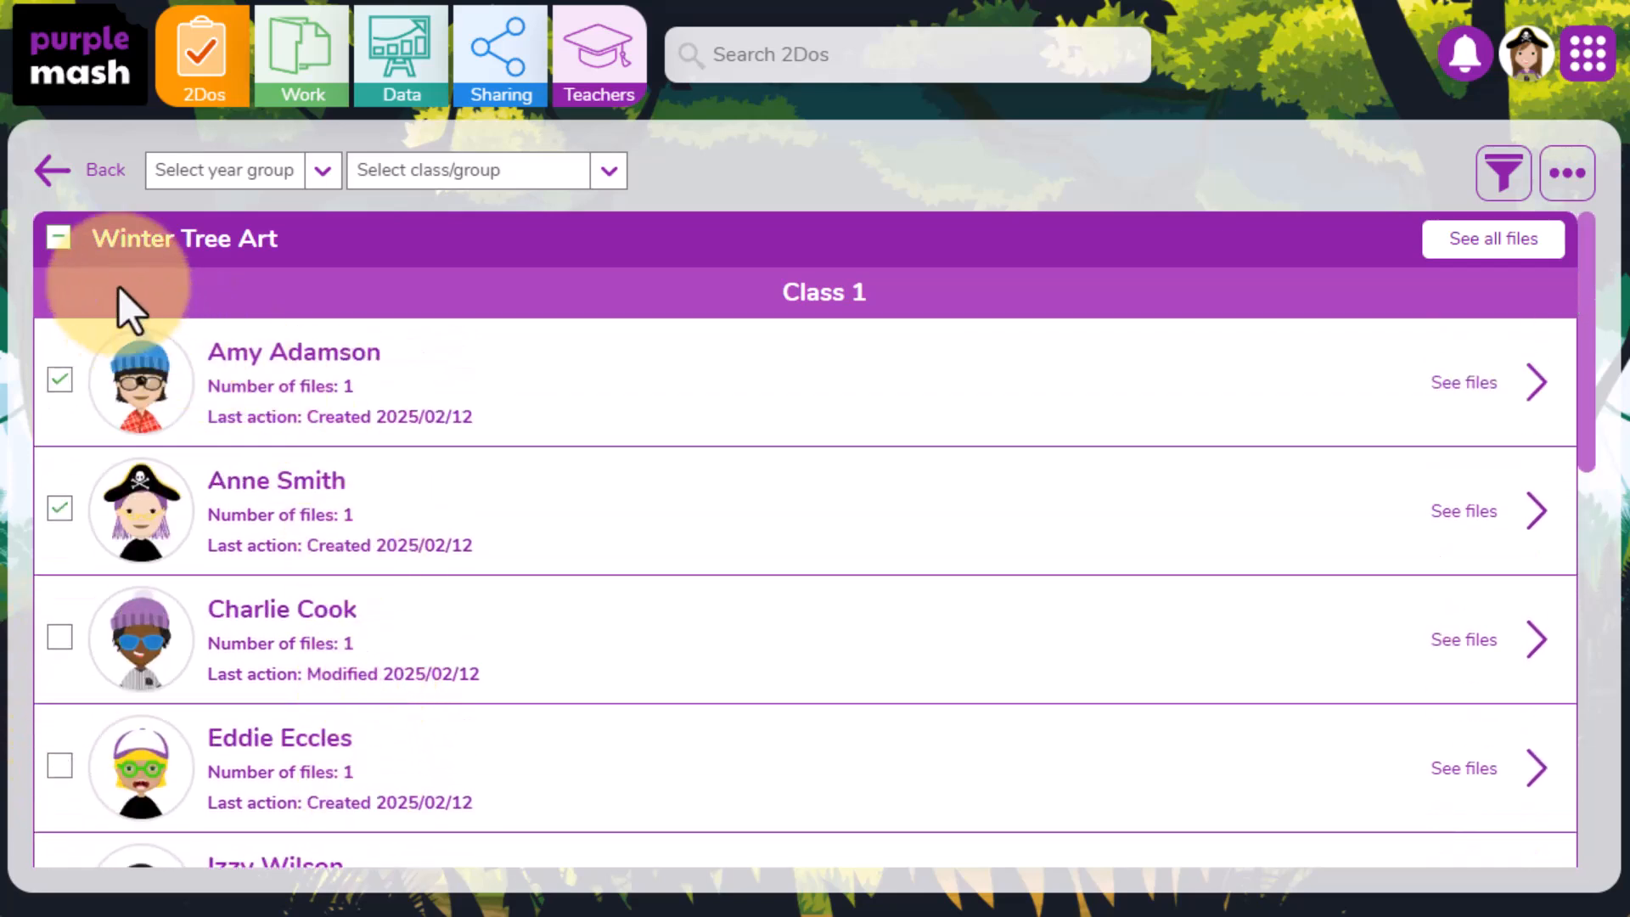
left_click(58, 239)
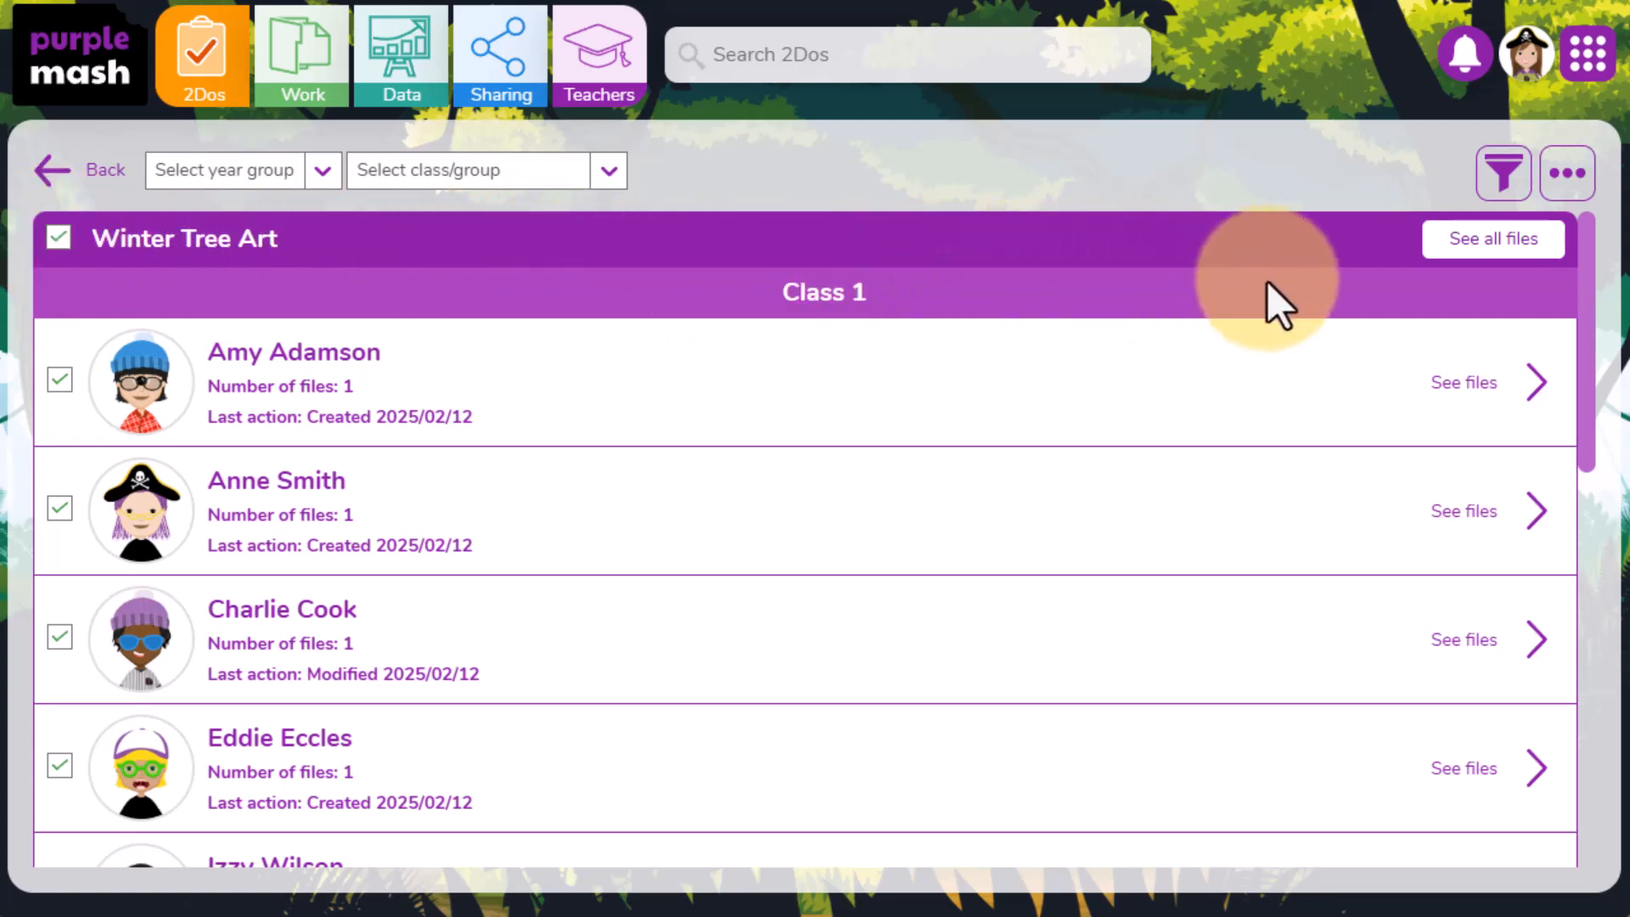
- Set the comment "Great work, well done!" with a thumbs-up on all selected files
left_click(1571, 192)
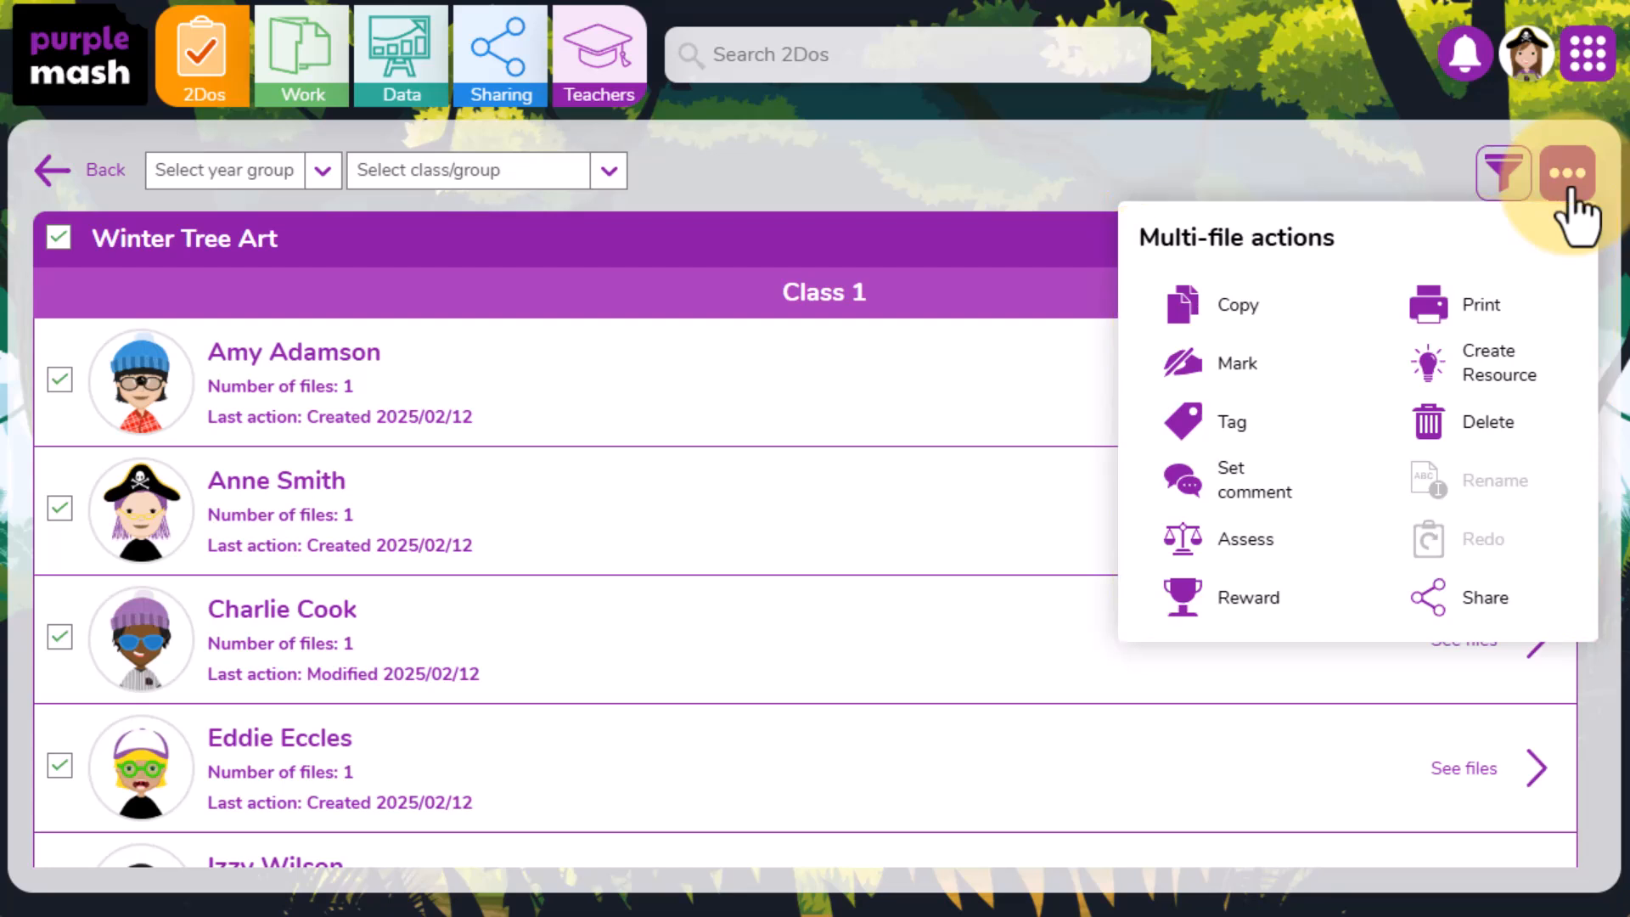
left_click(1280, 327)
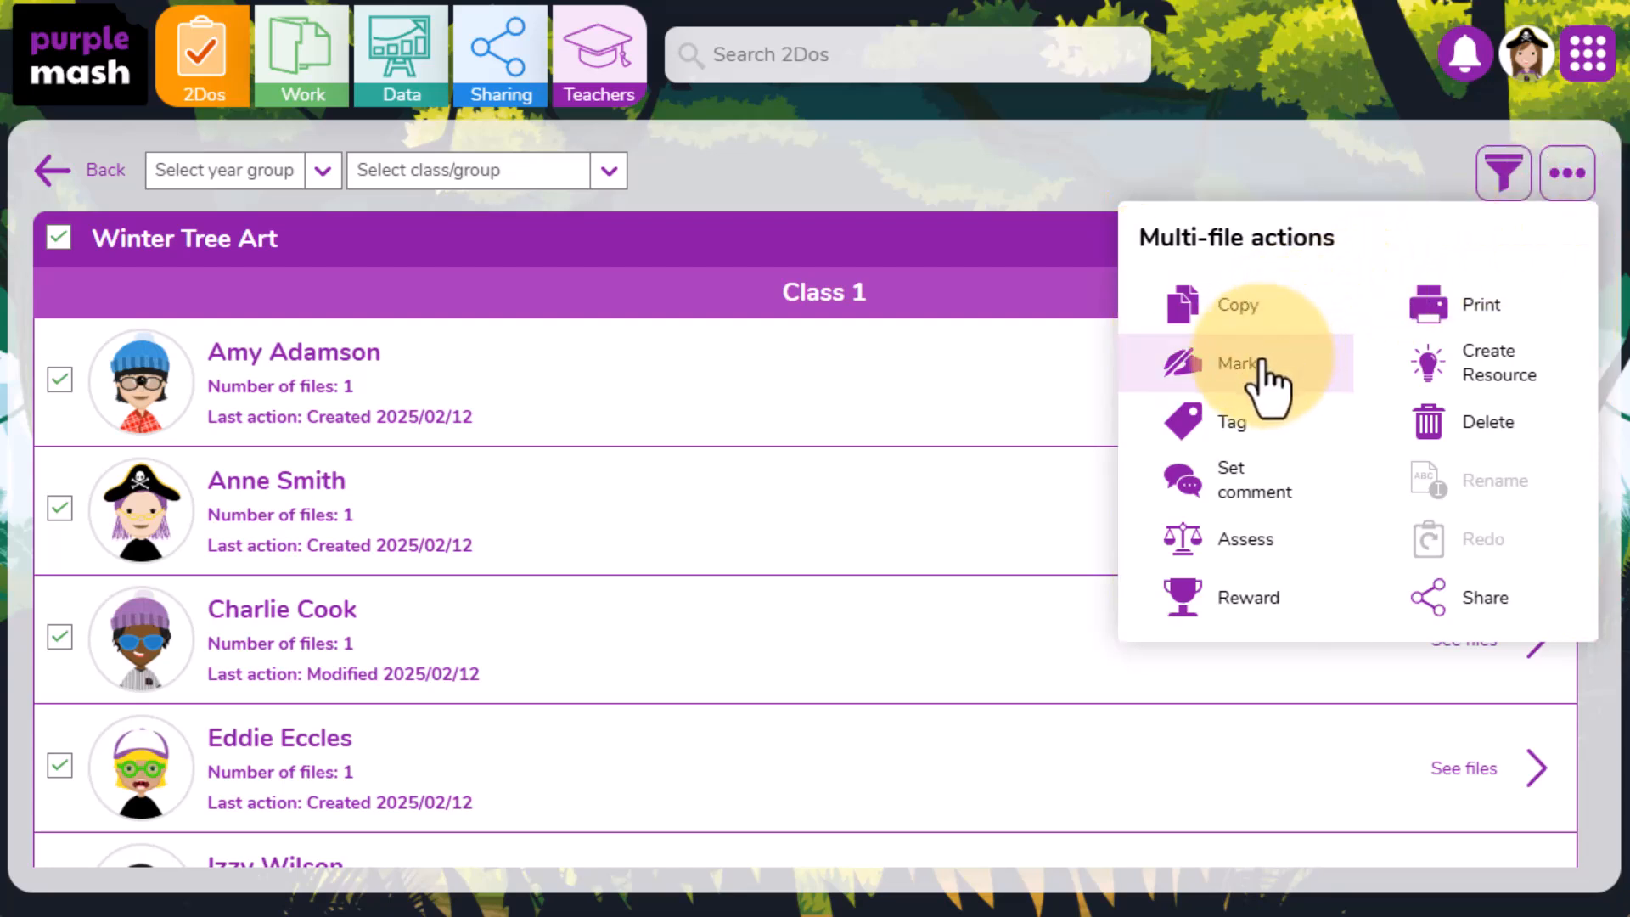
left_click(1344, 494)
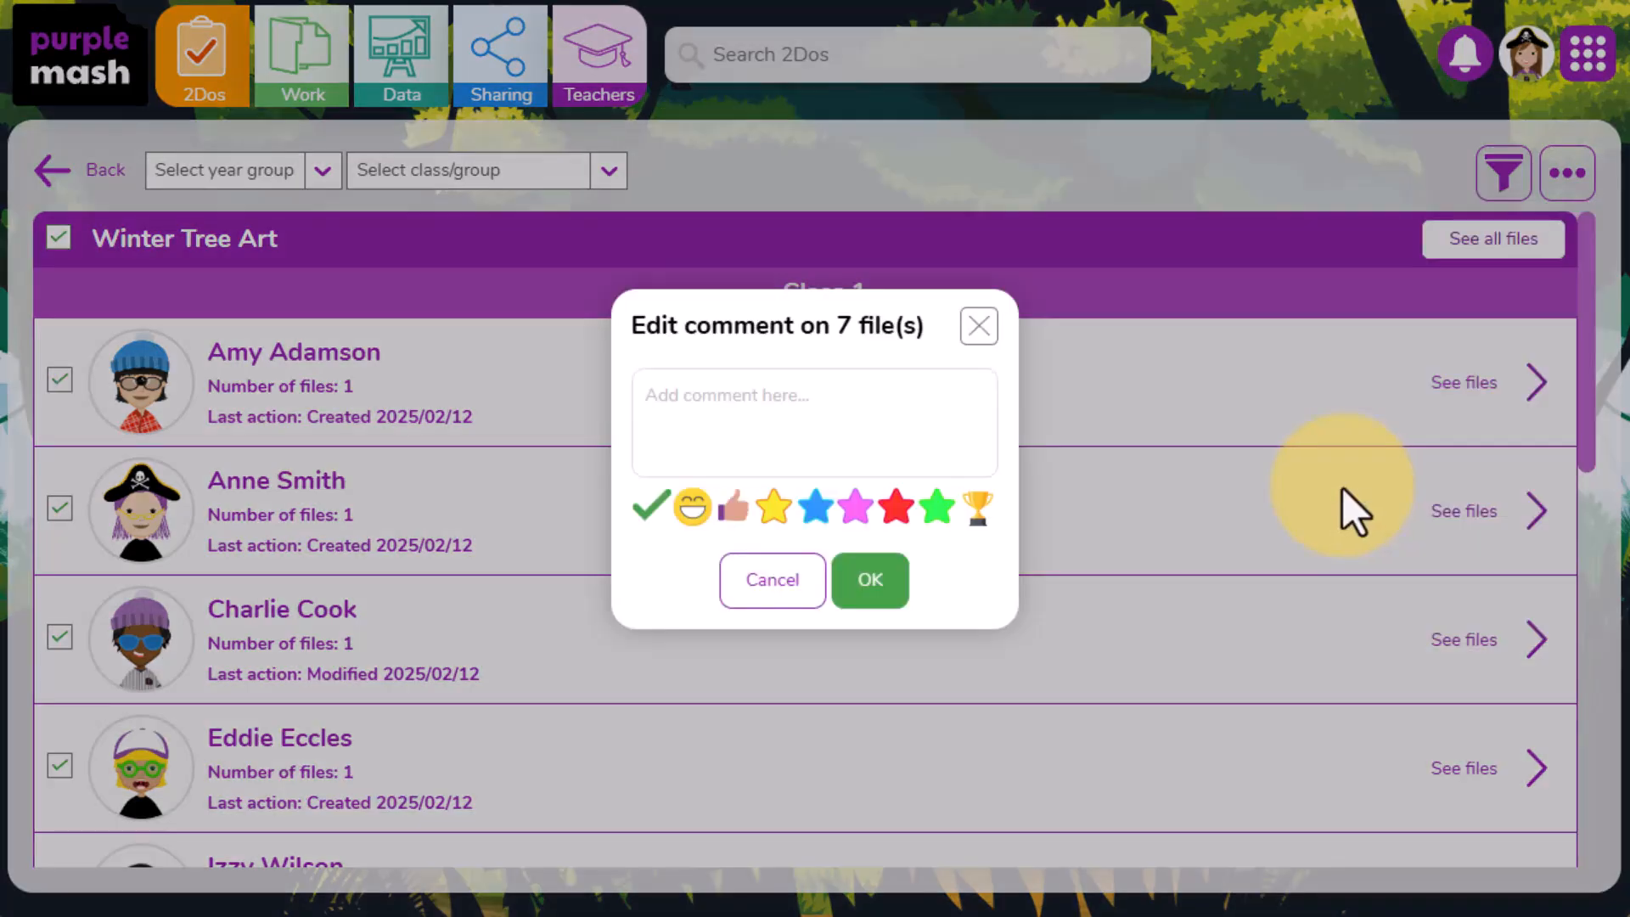
left_click(875, 413)
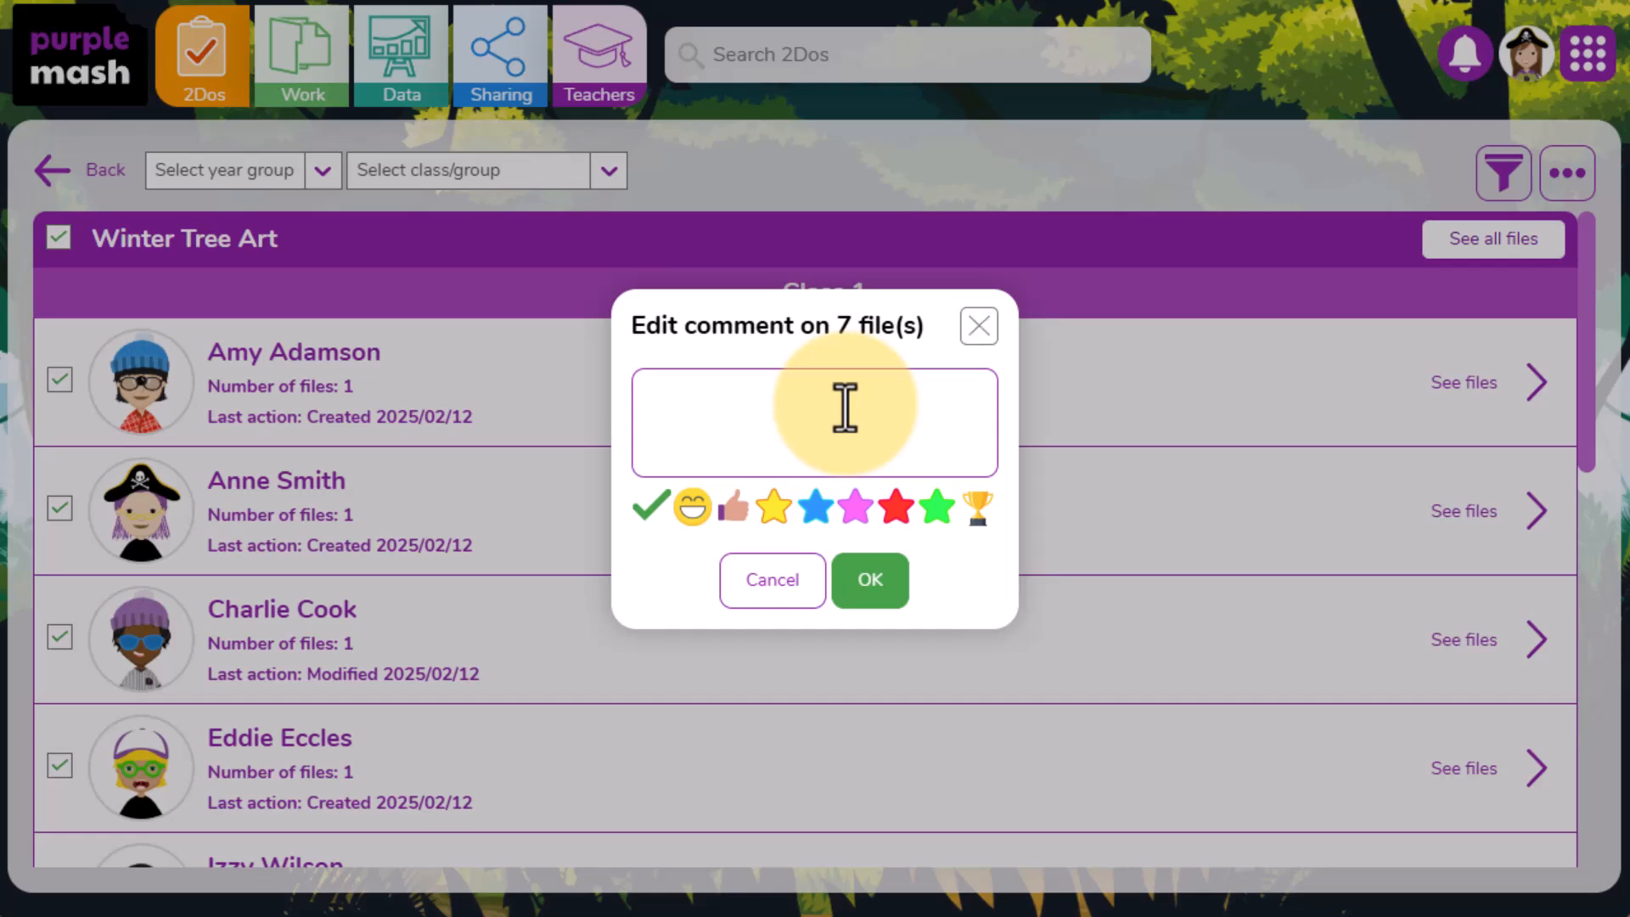
type("Great work, well done!")
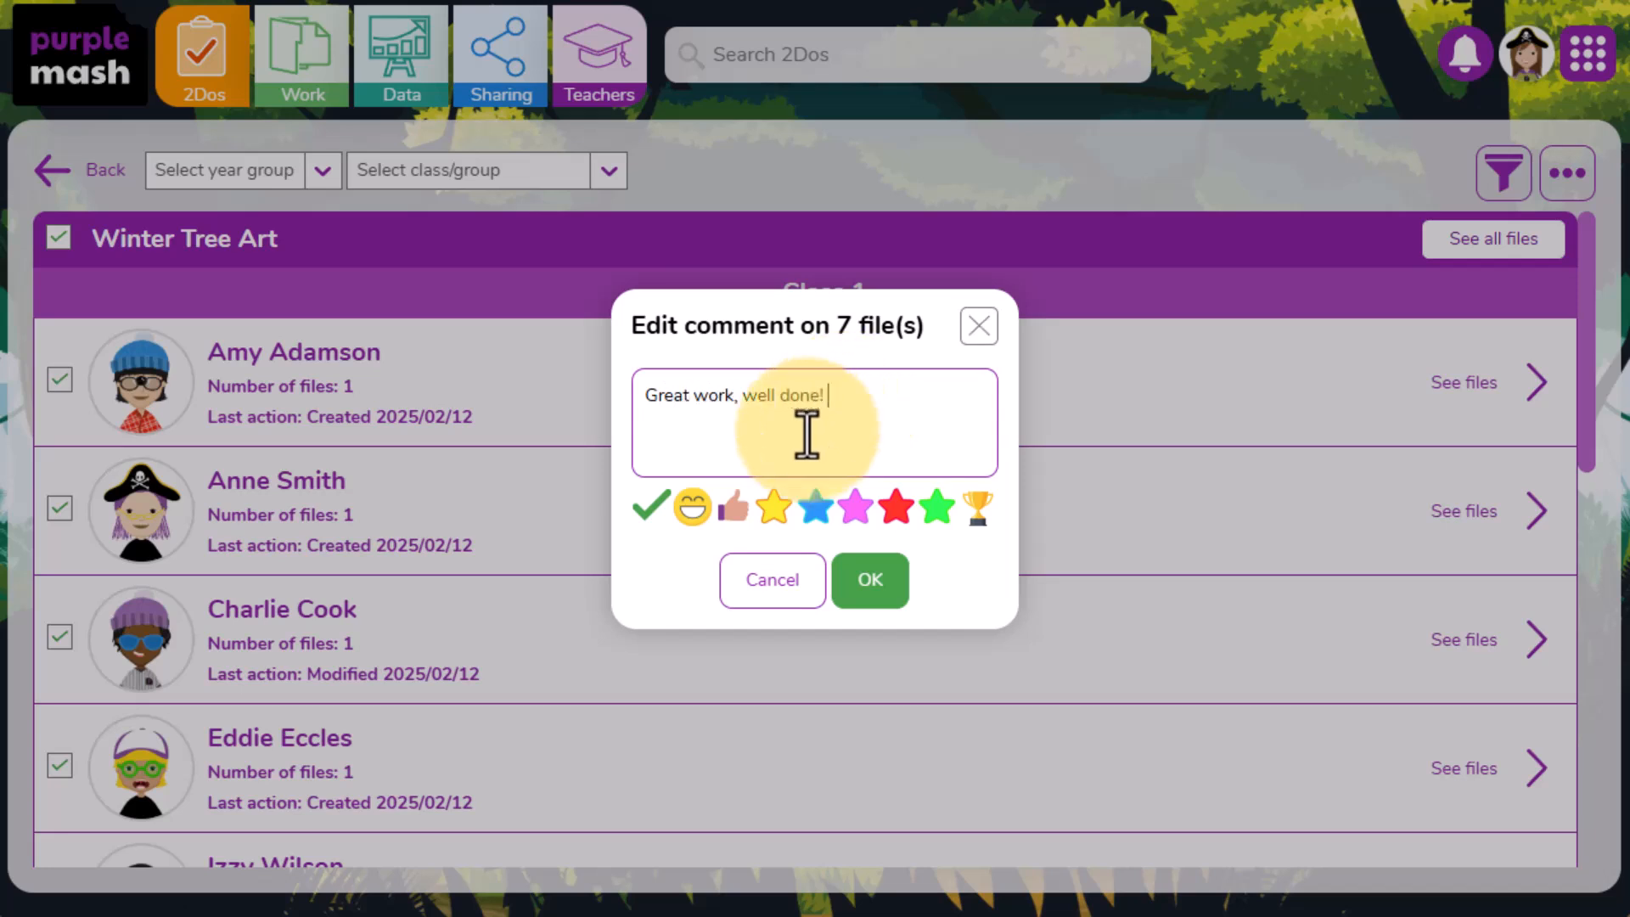
left_click(734, 508)
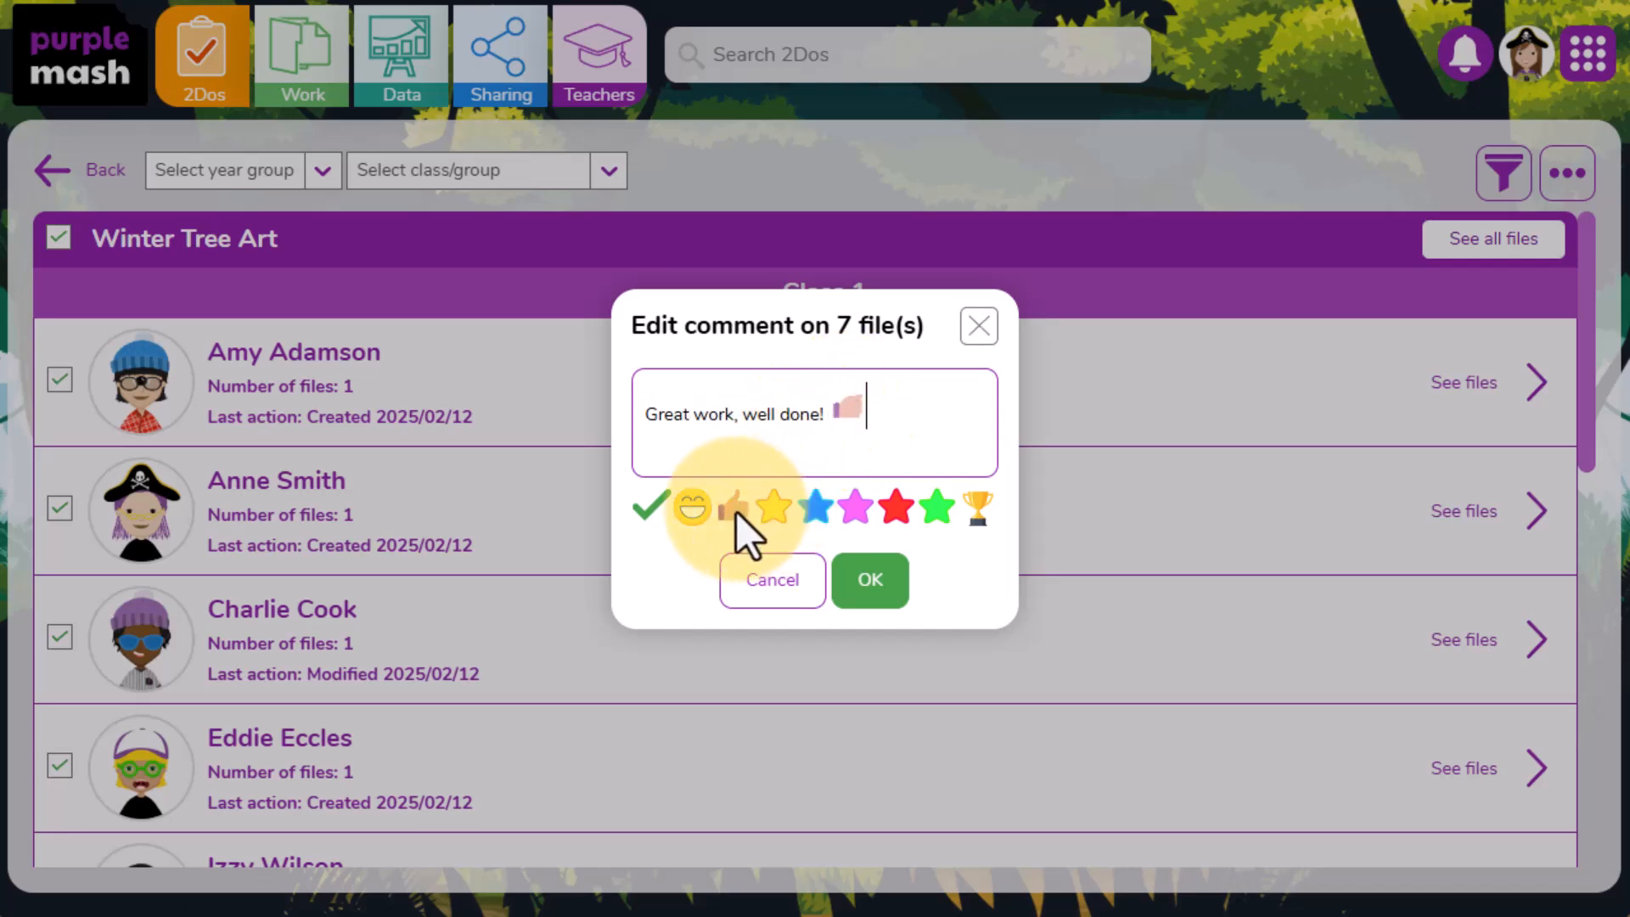
left_click(865, 596)
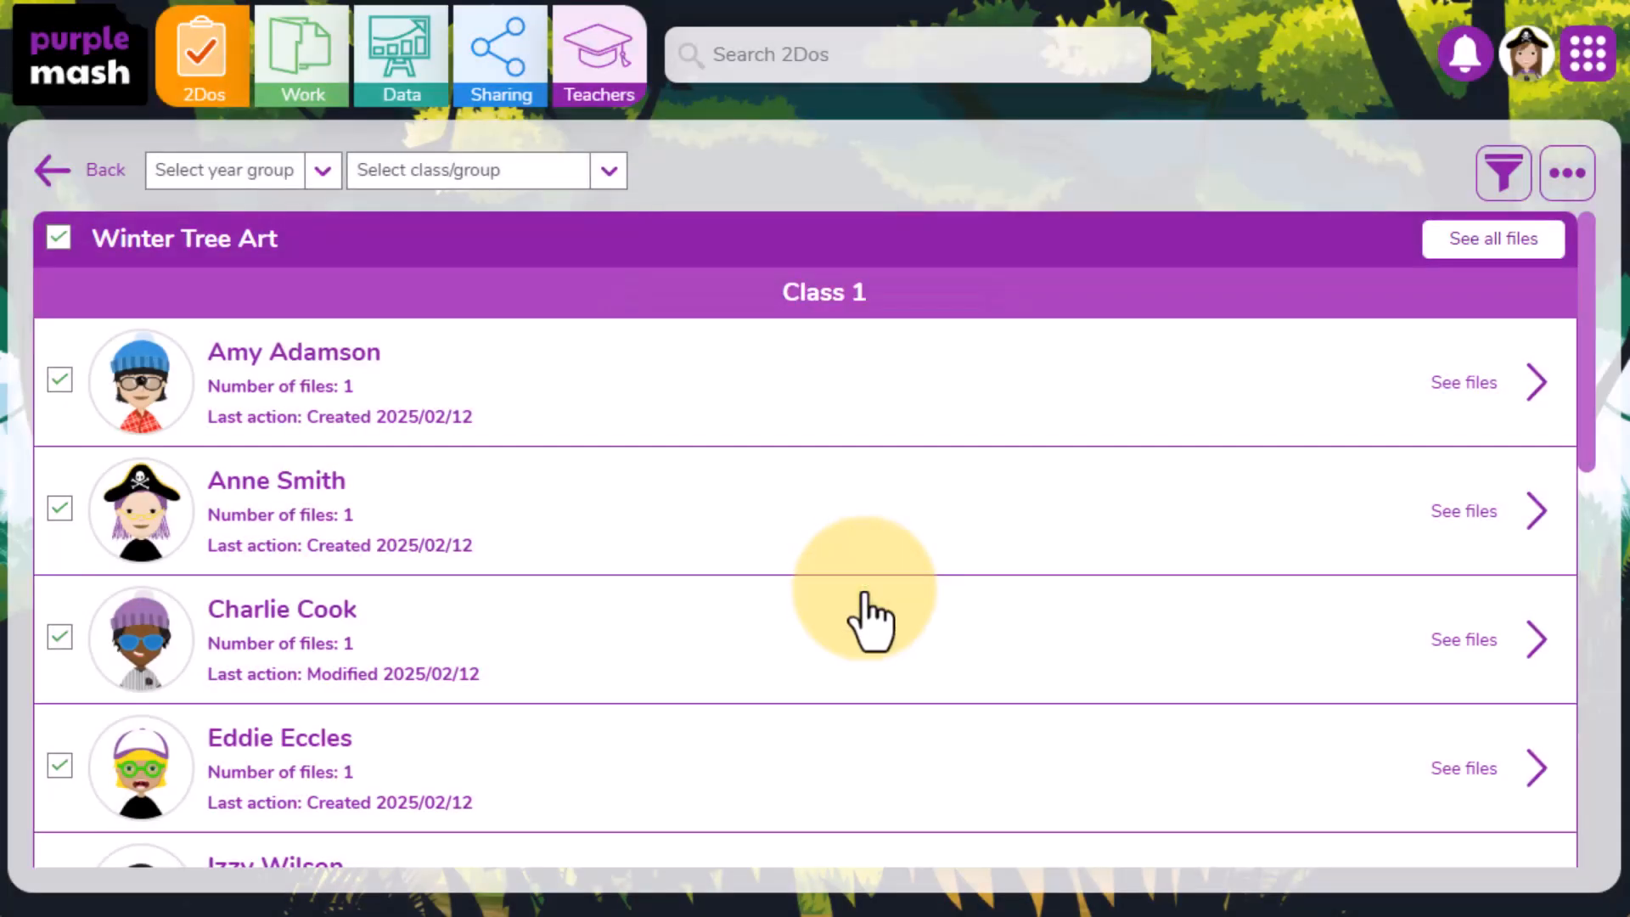
- Expand one pupil's files and view the comment on their work
left_click(866, 546)
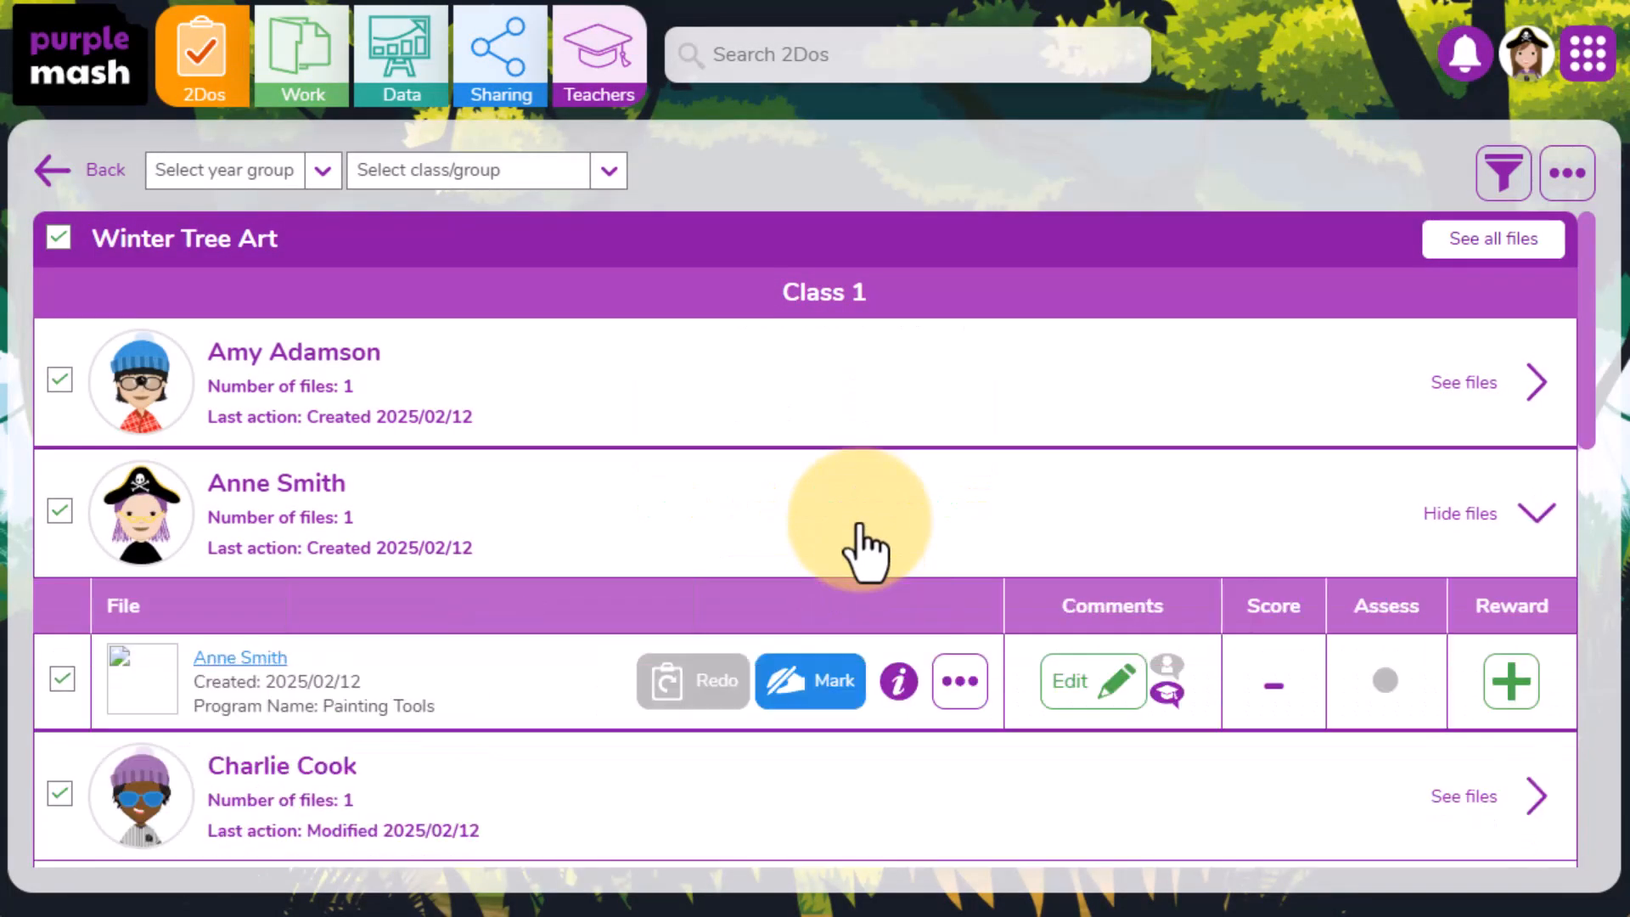
left_click(1170, 696)
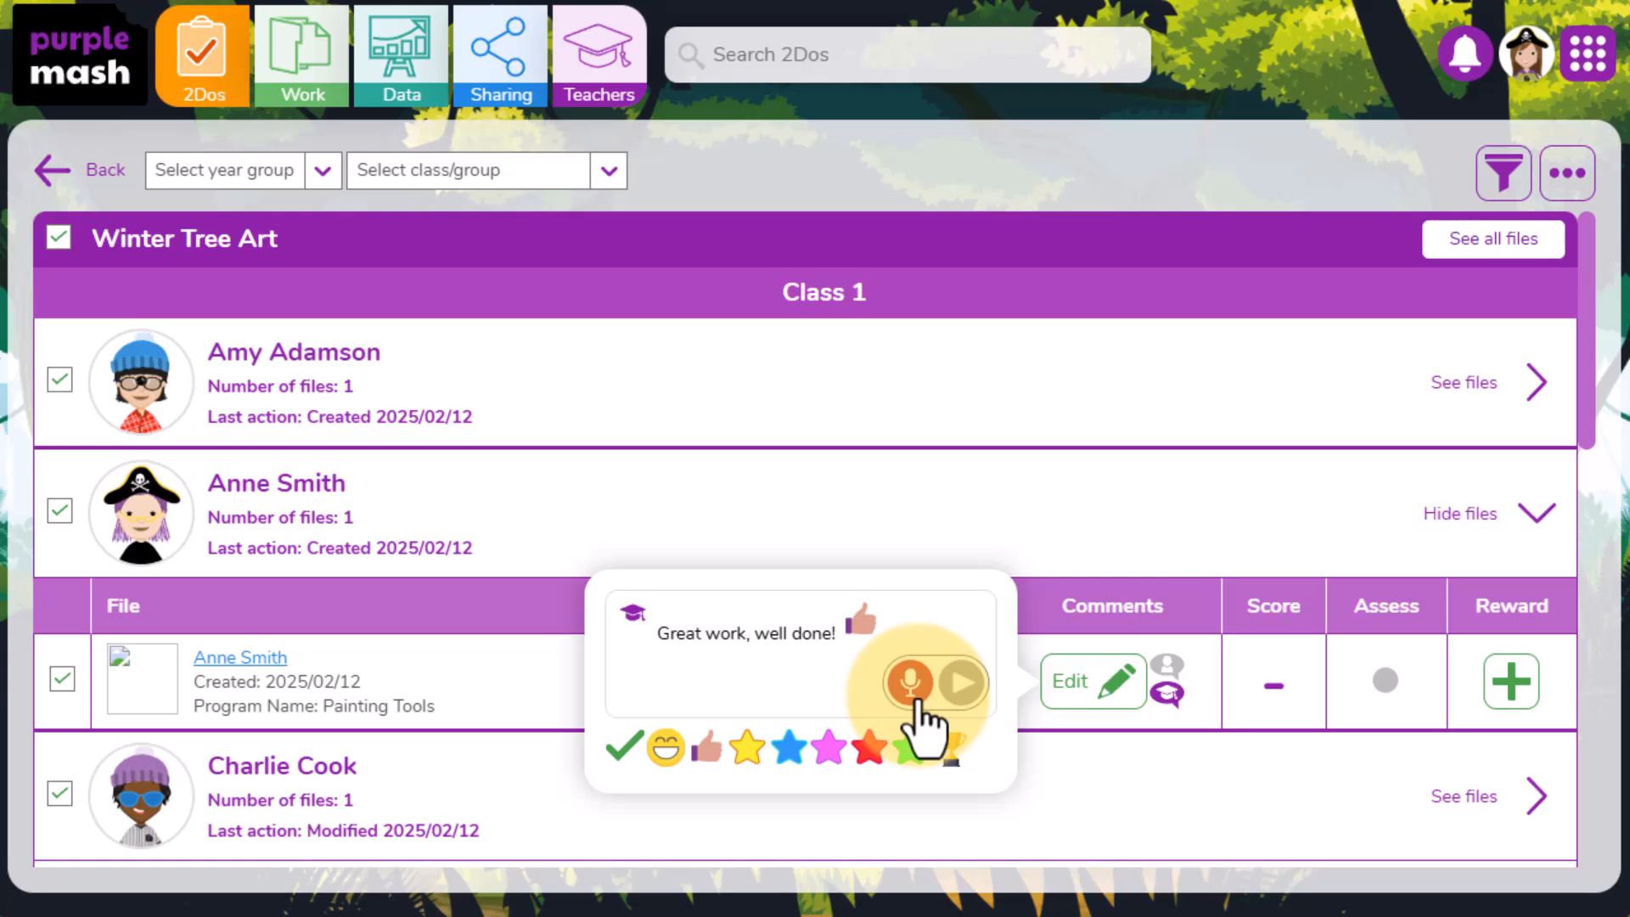
left_click(1608, 424)
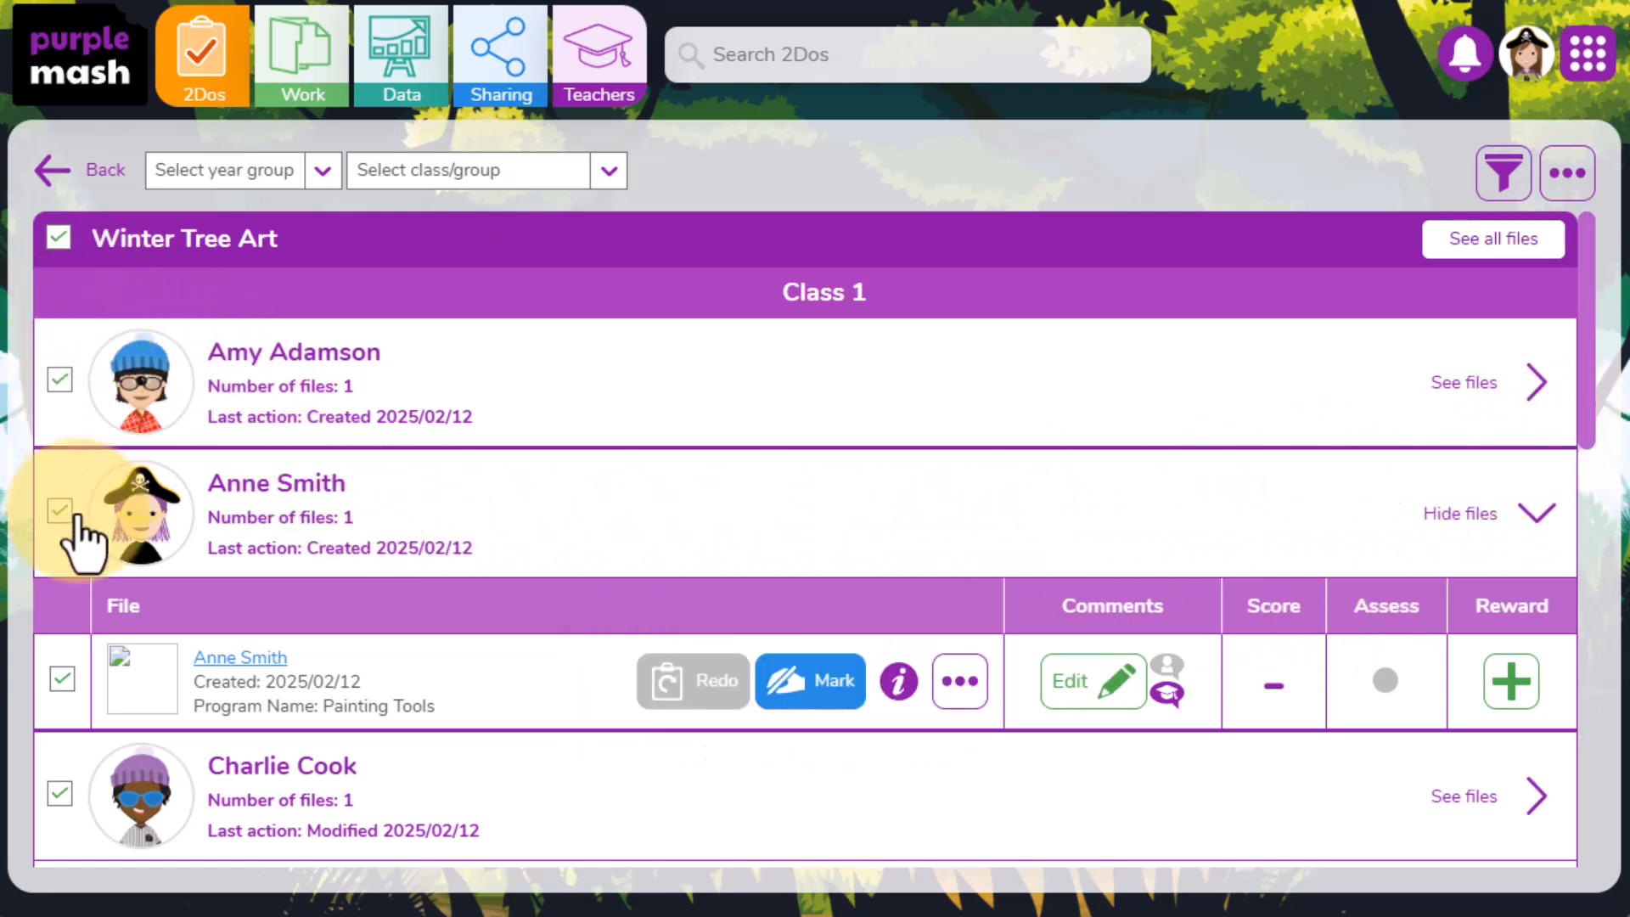
- Assess all selected files as Working at for the Computing Y1 IT objective and save
left_click(1570, 178)
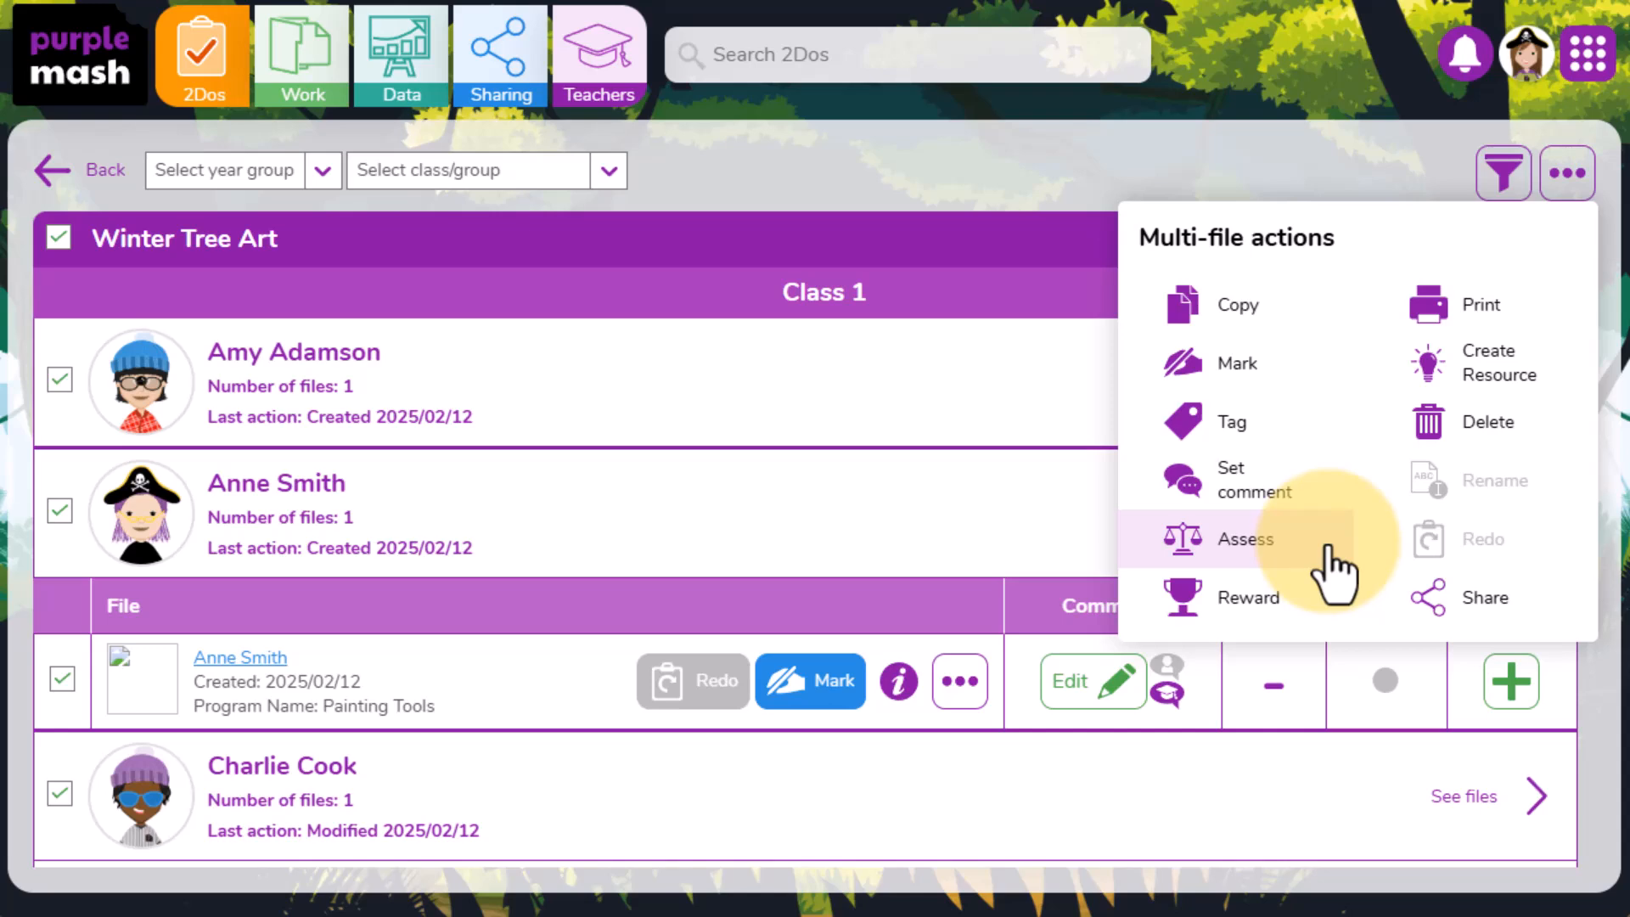
left_click(1247, 538)
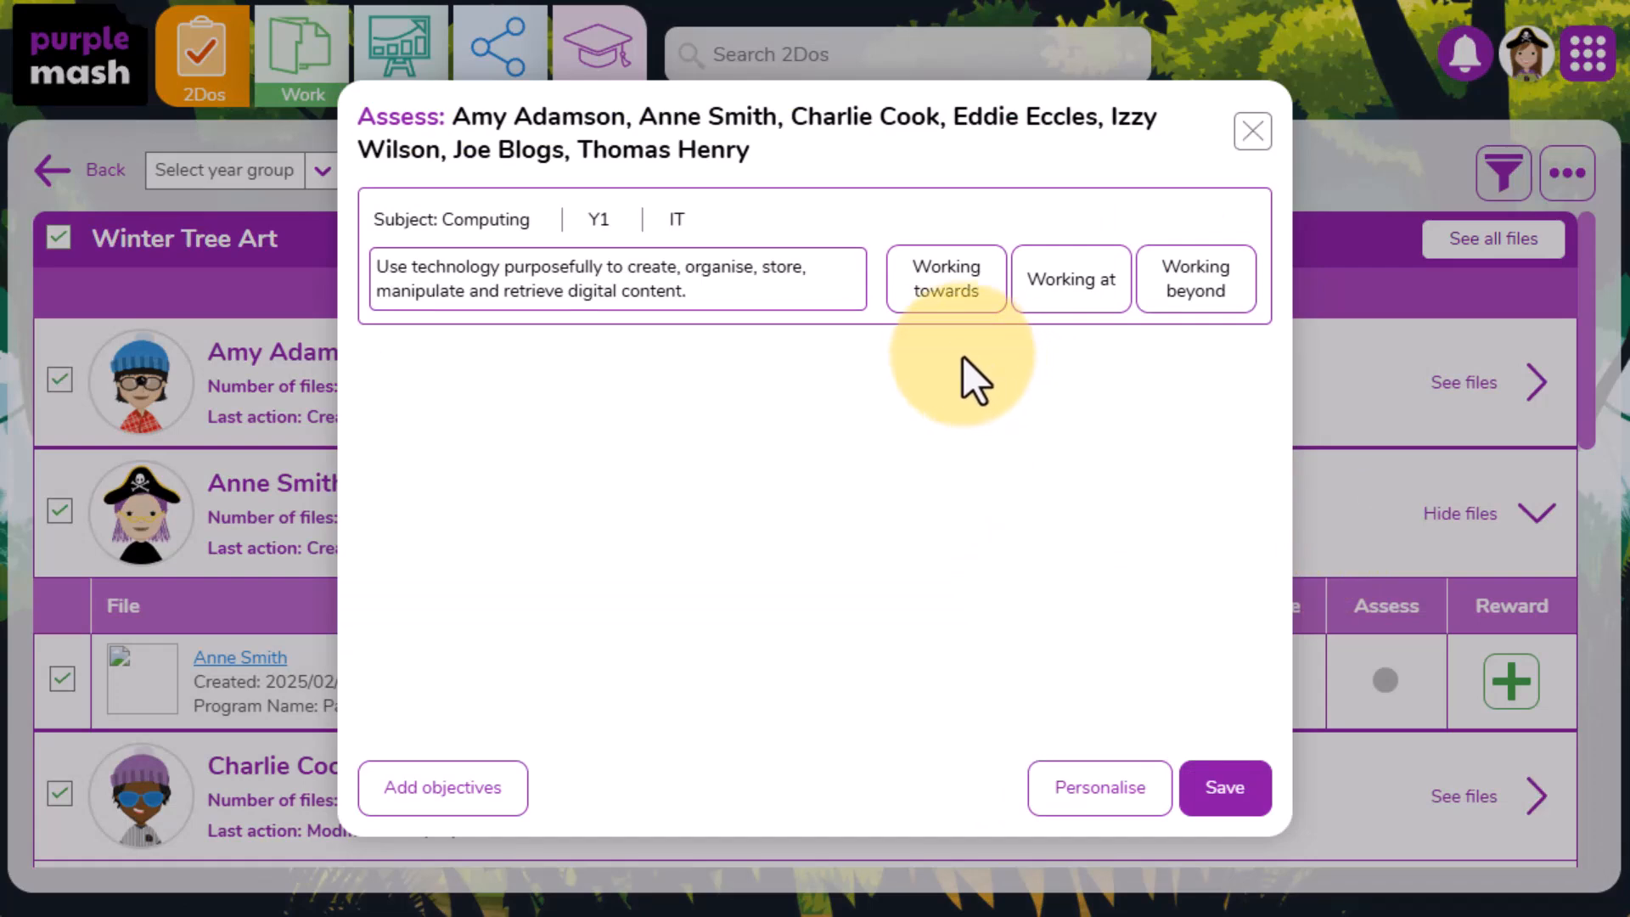
left_click(950, 280)
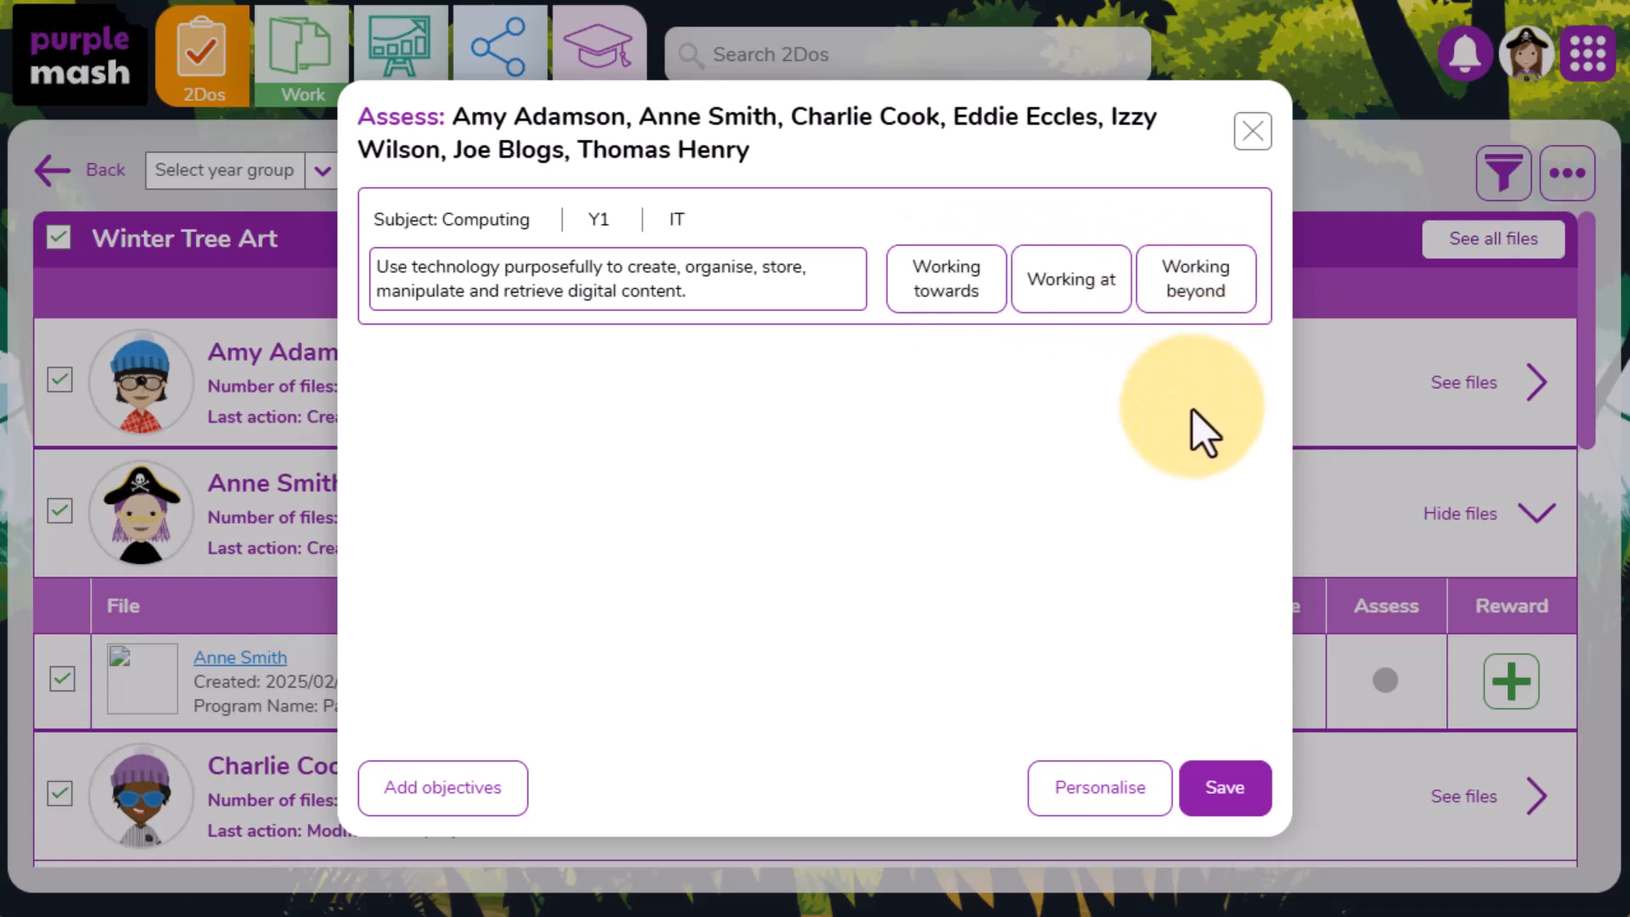
left_click(1112, 289)
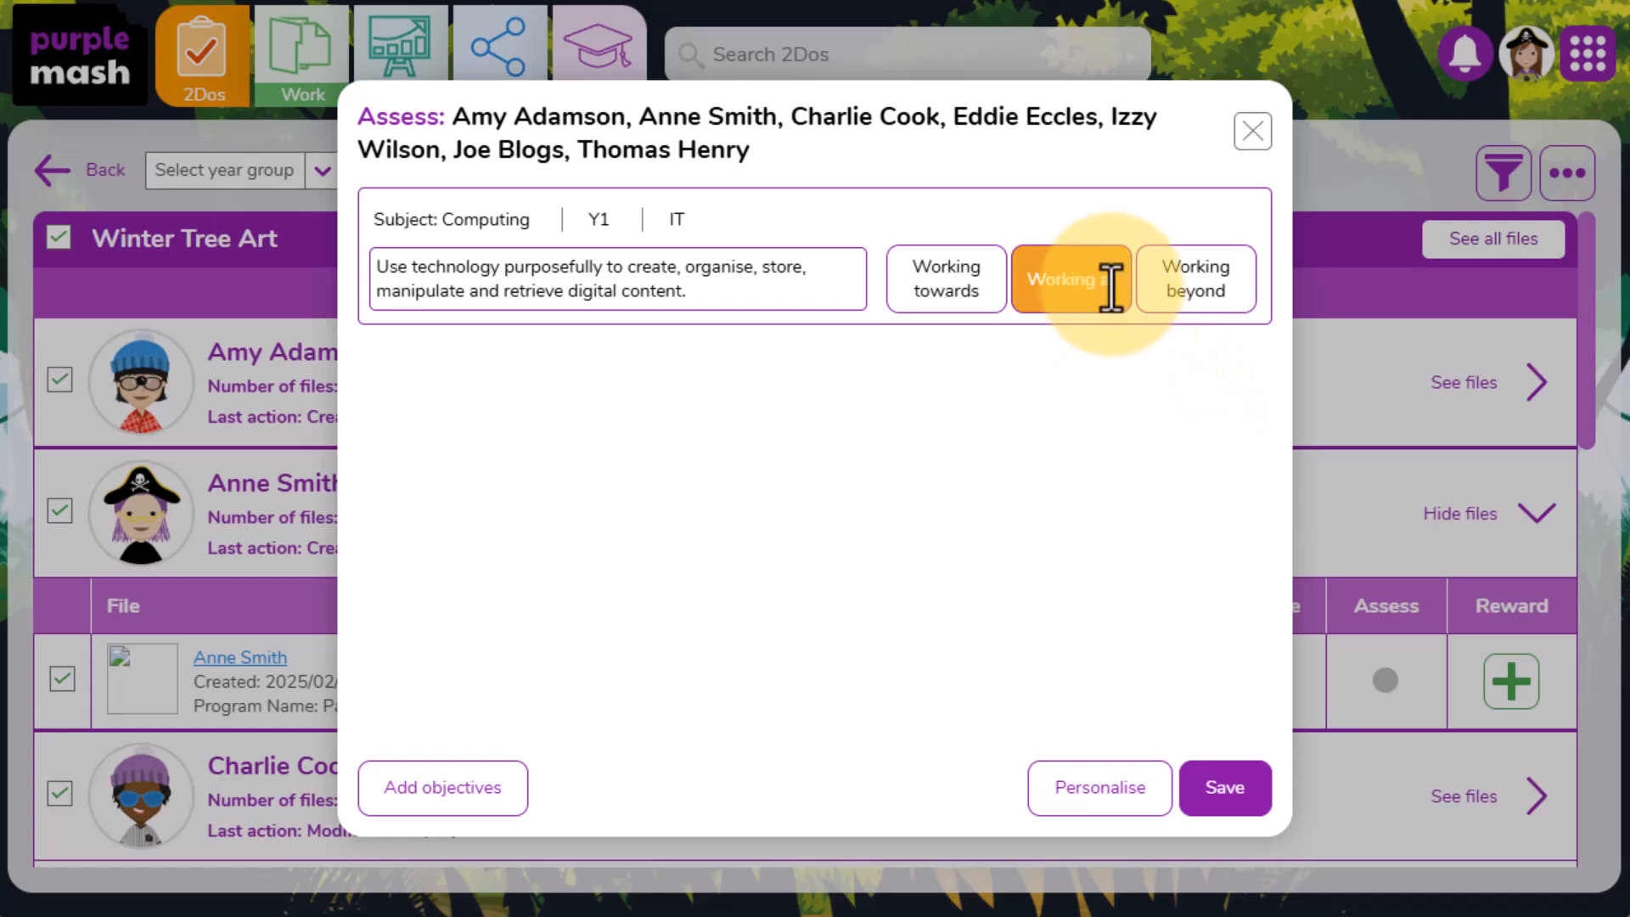
left_click(1232, 811)
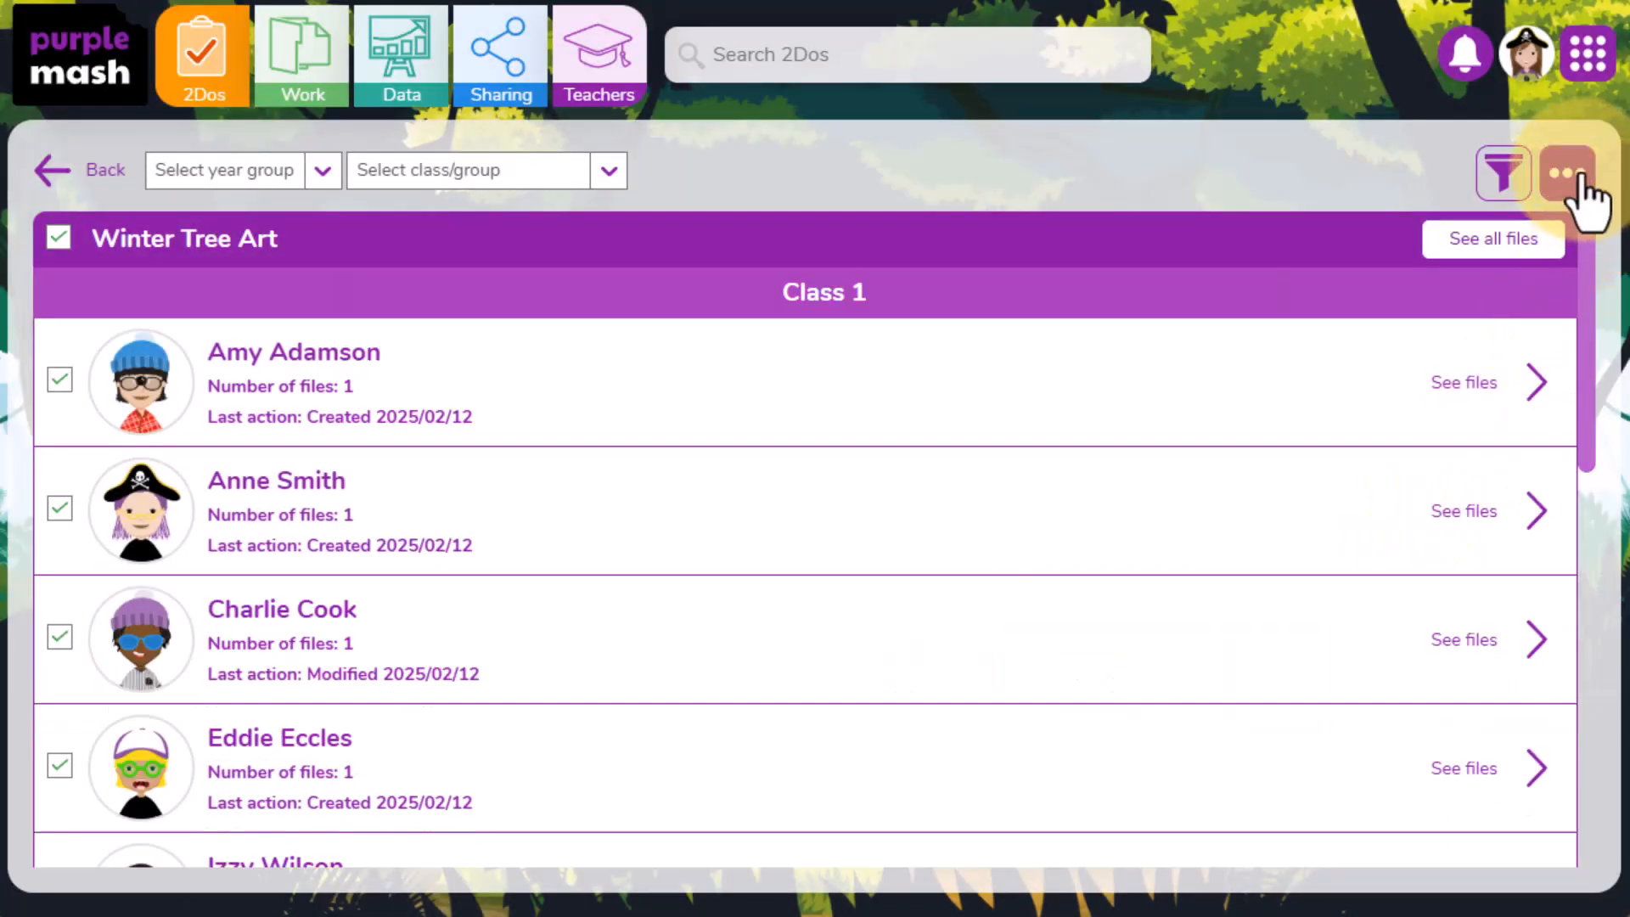
- Give all selected files an Art reward in the Thinking category
left_click(1567, 174)
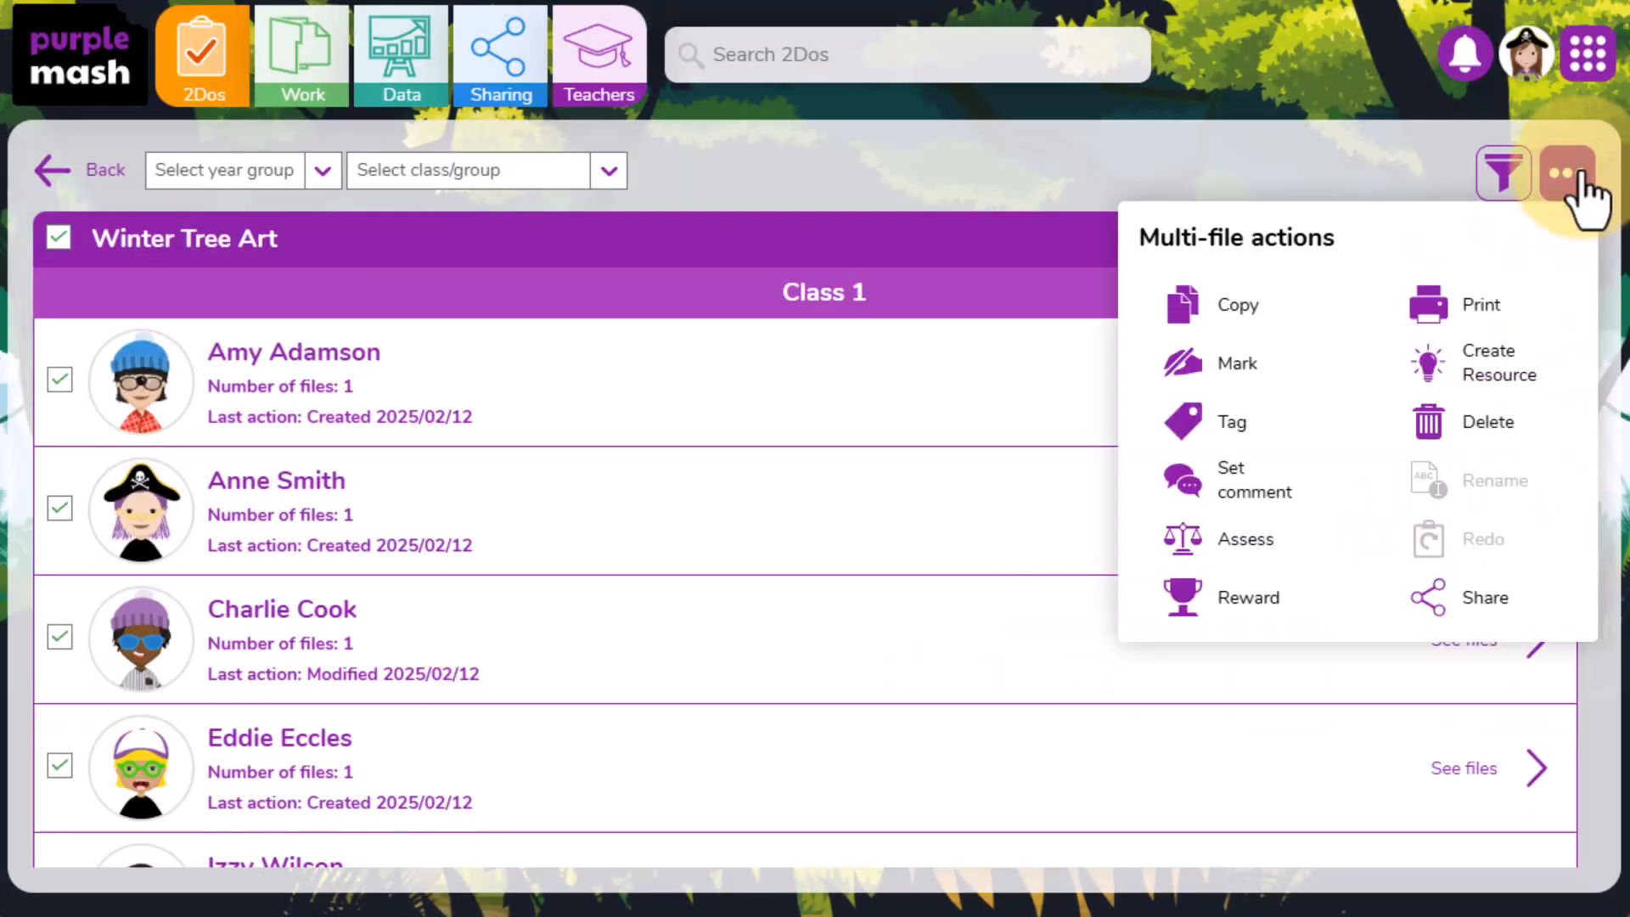
left_click(1294, 614)
left_click(543, 274)
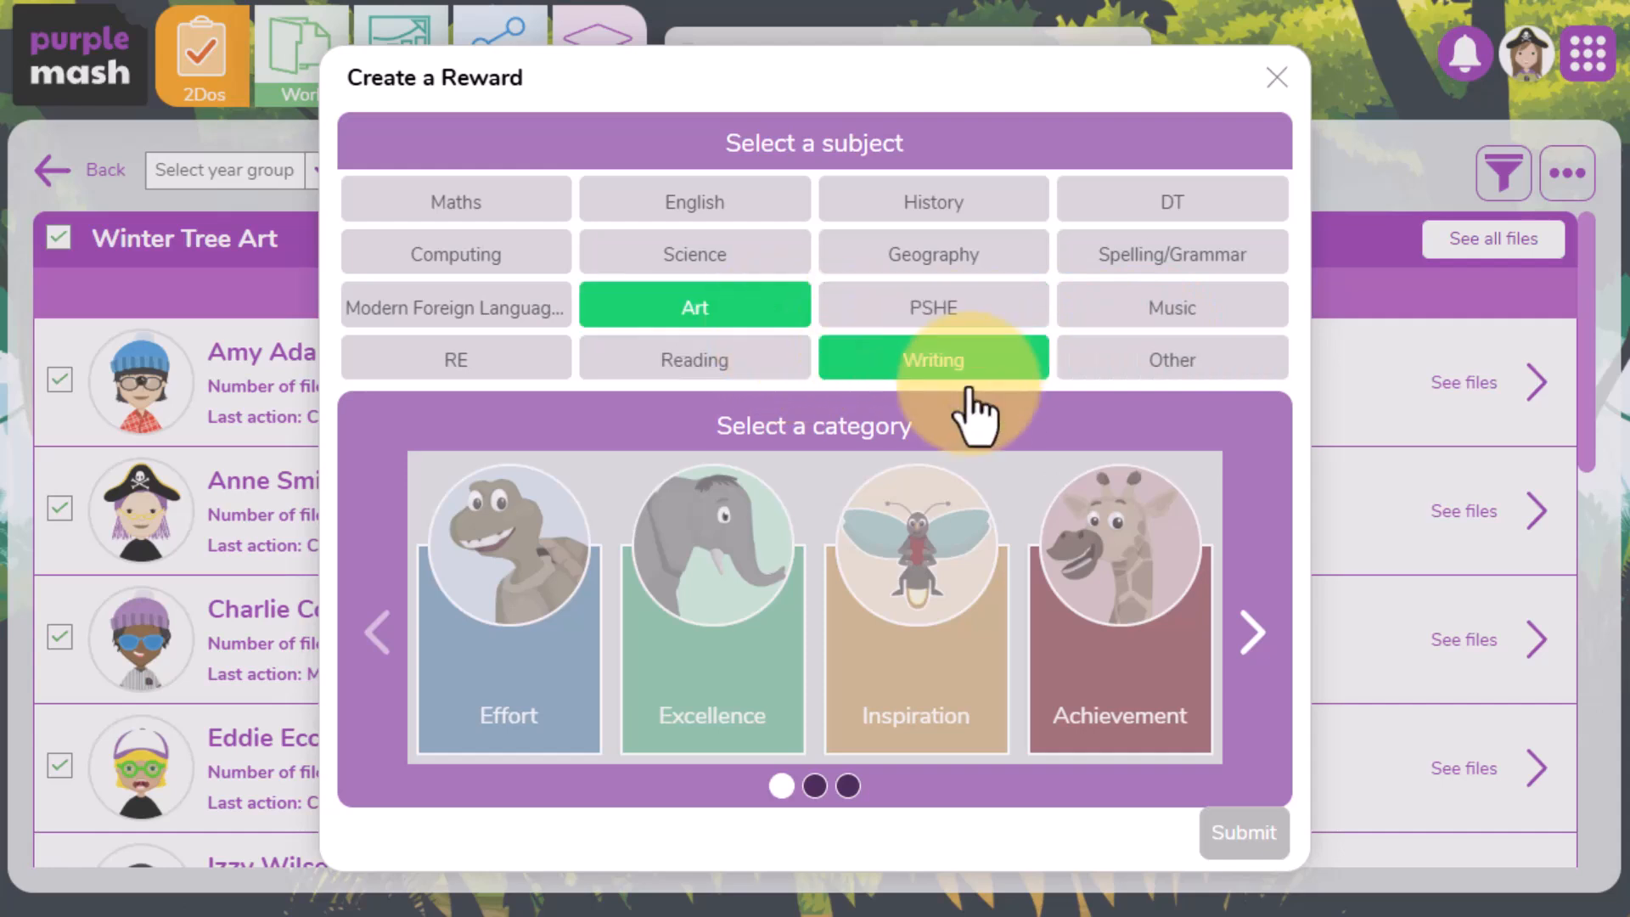
left_click(1261, 647)
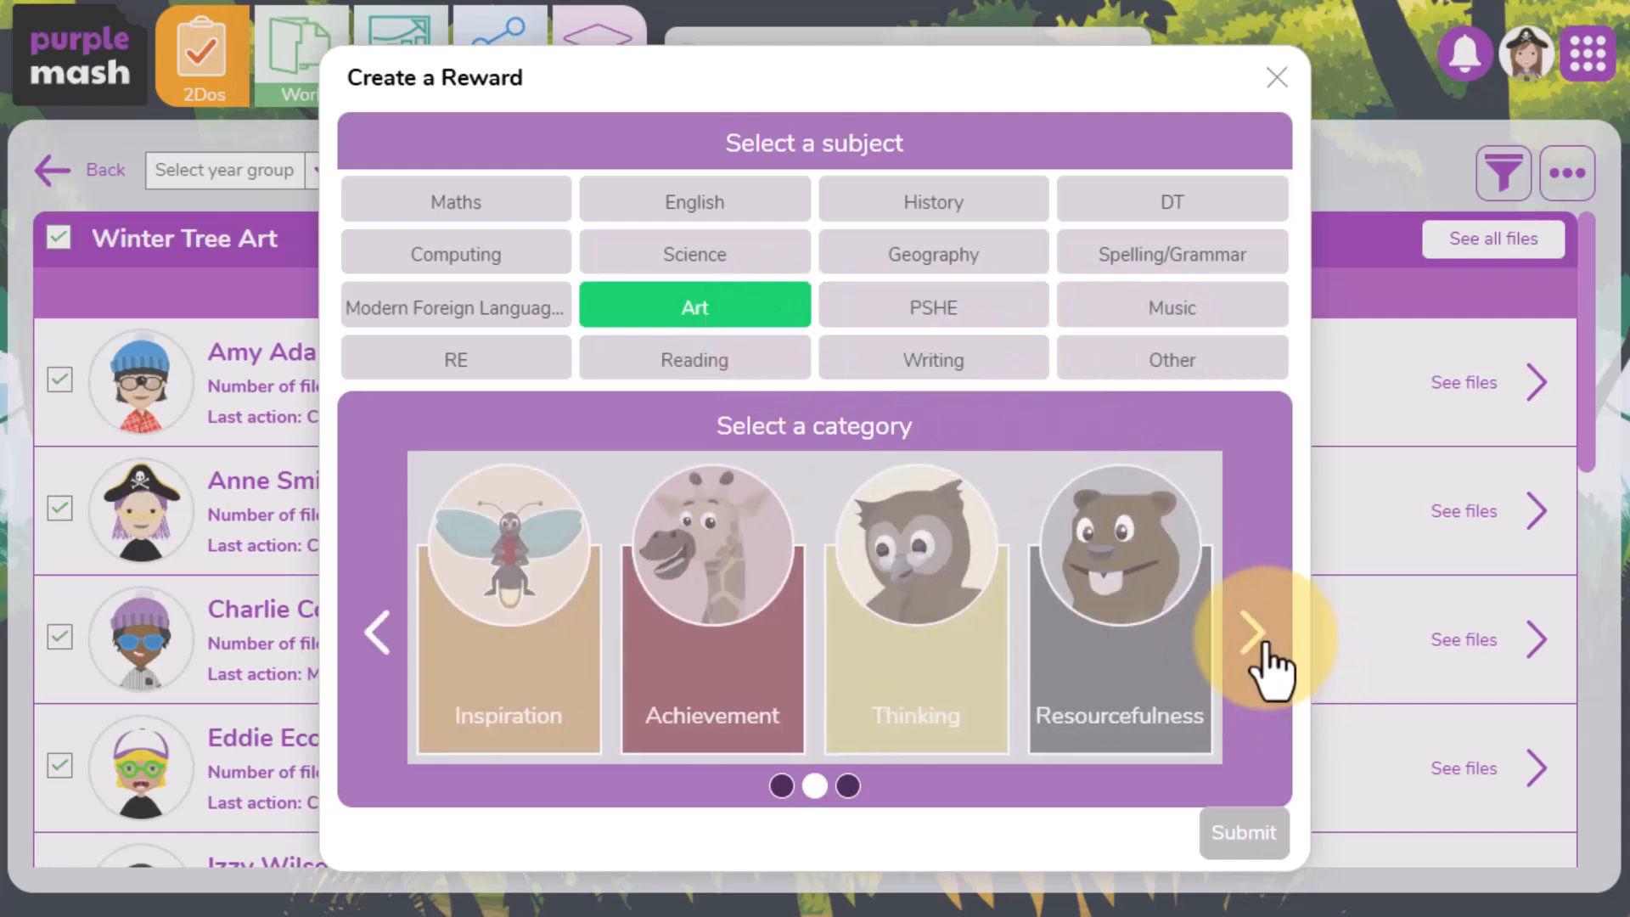
left_click(939, 673)
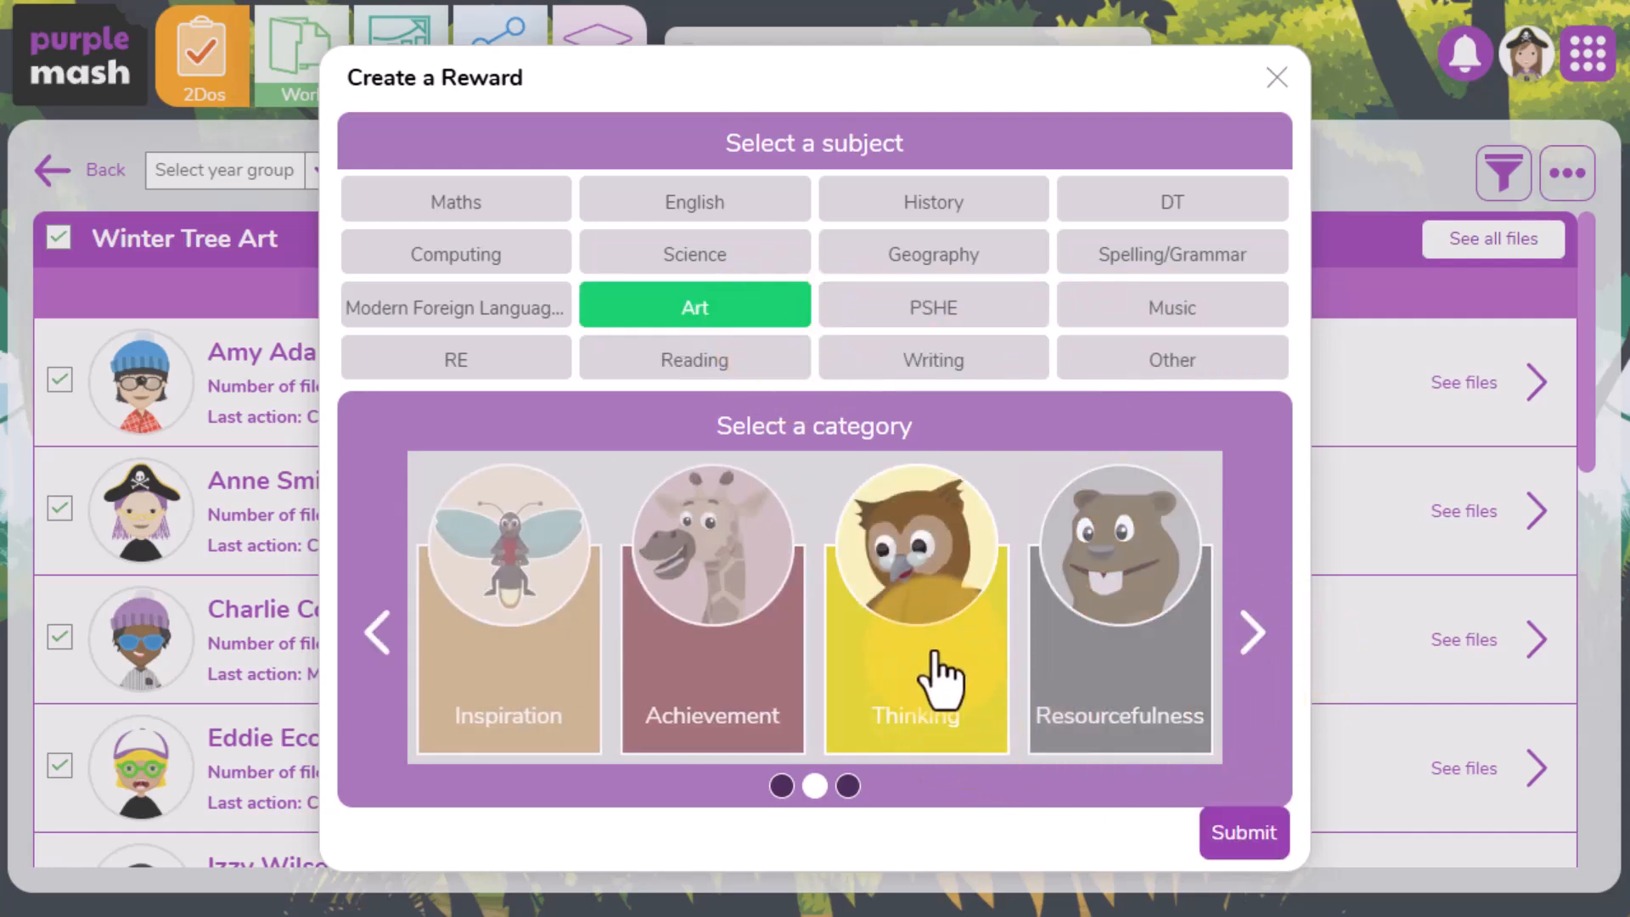
left_click(1251, 834)
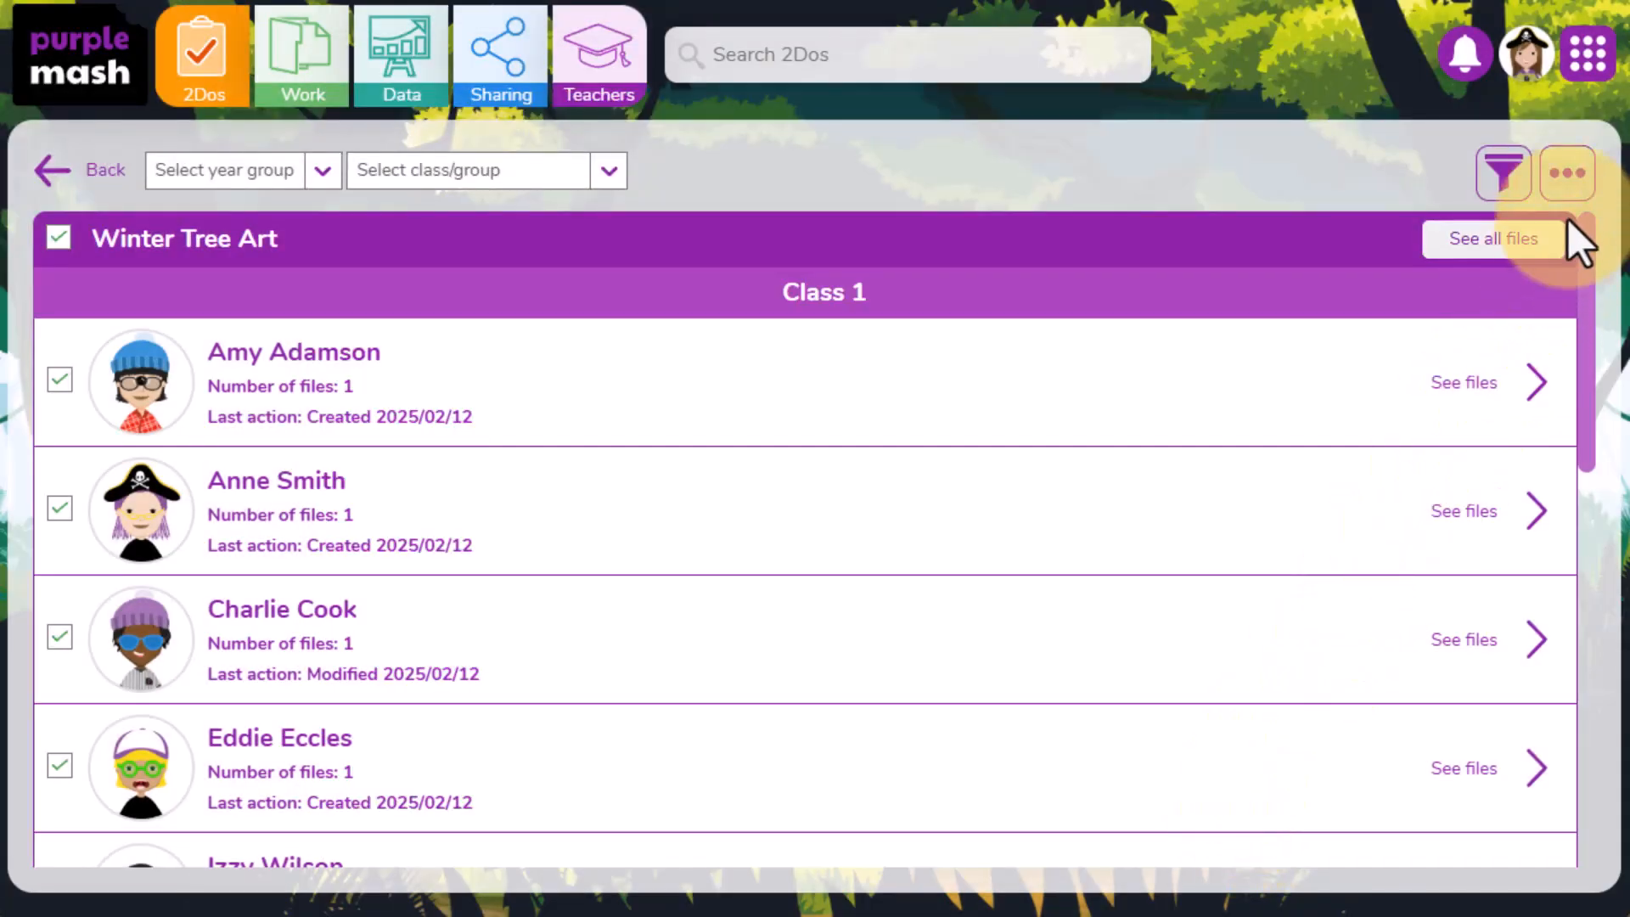
- Print all selected files as a PDF named "Winter Tree Art", including comments and file details
left_click(1571, 177)
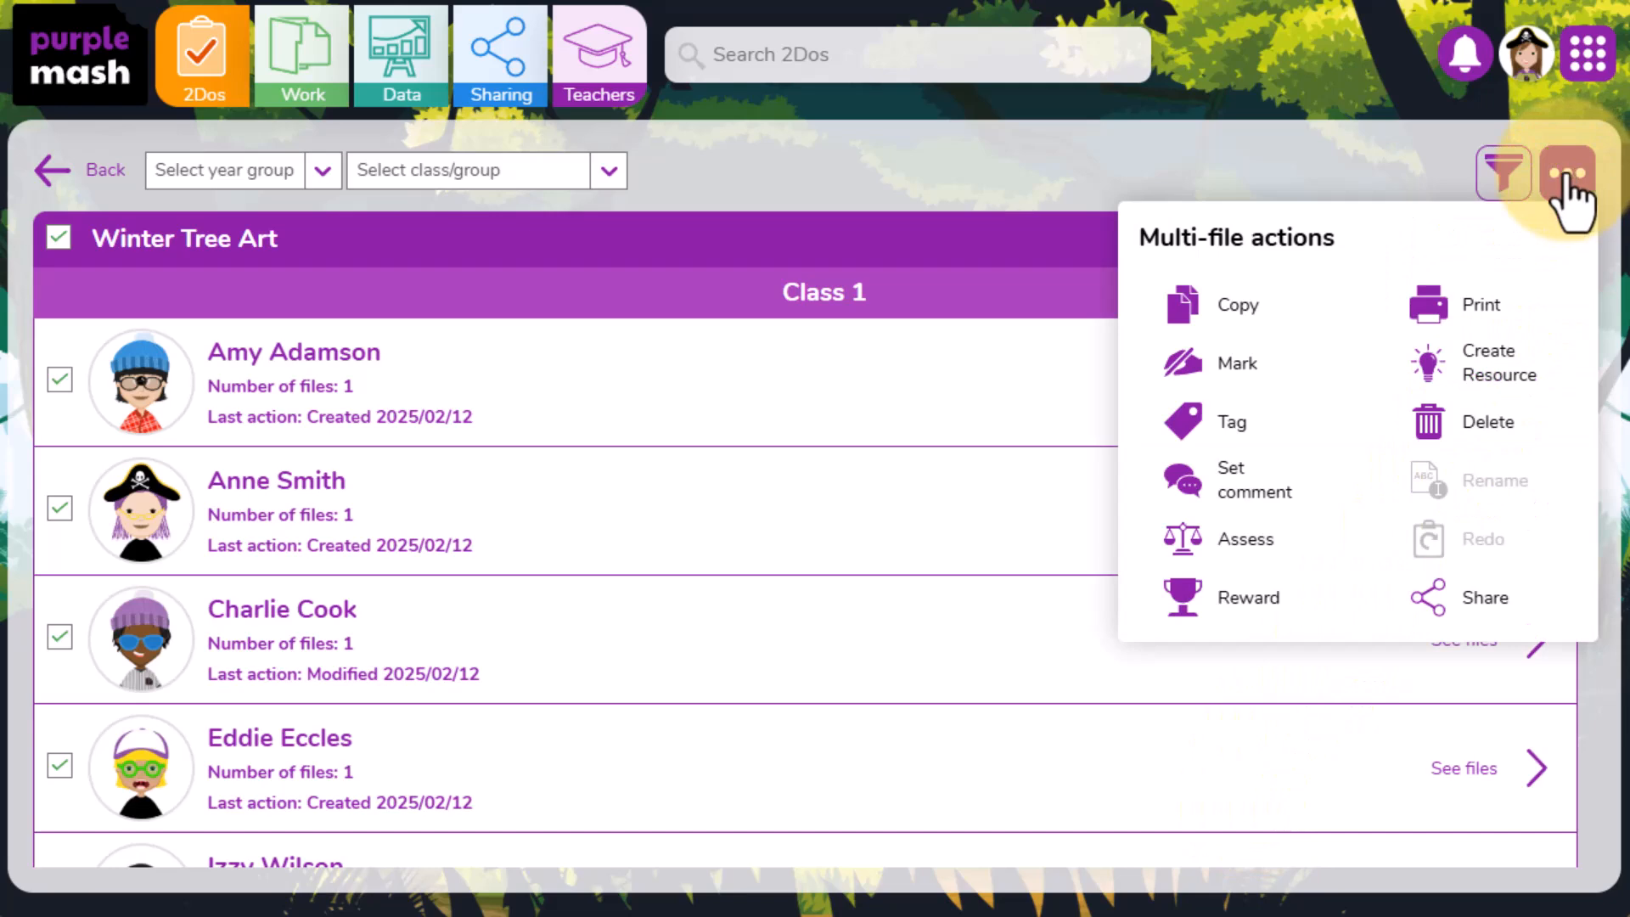
left_click(1526, 323)
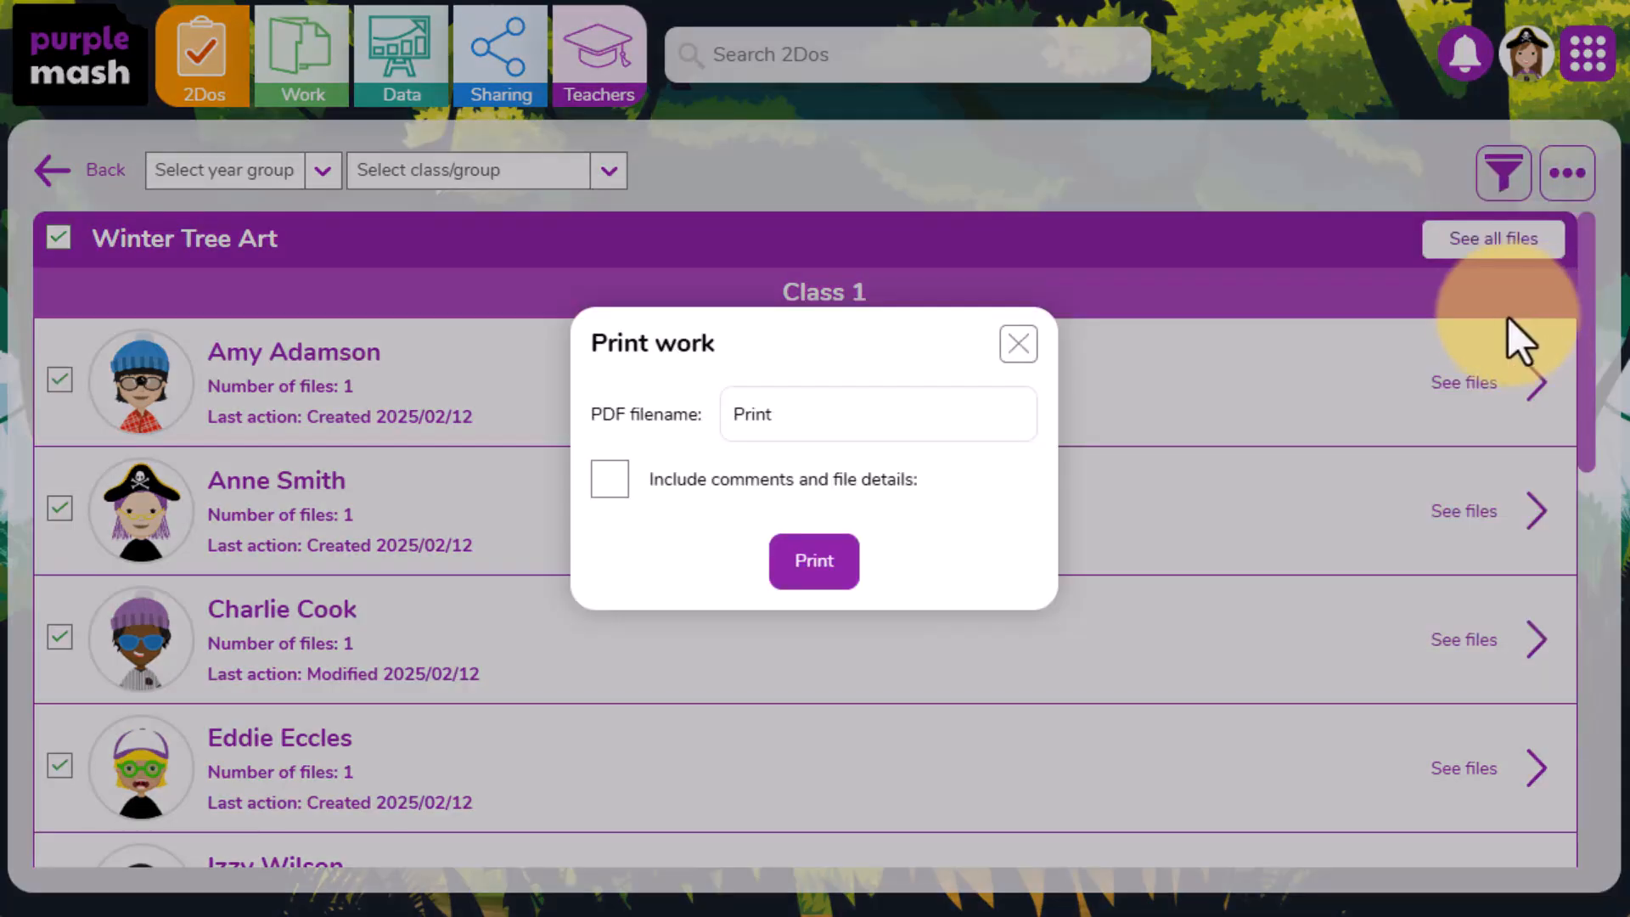
left_click(608, 483)
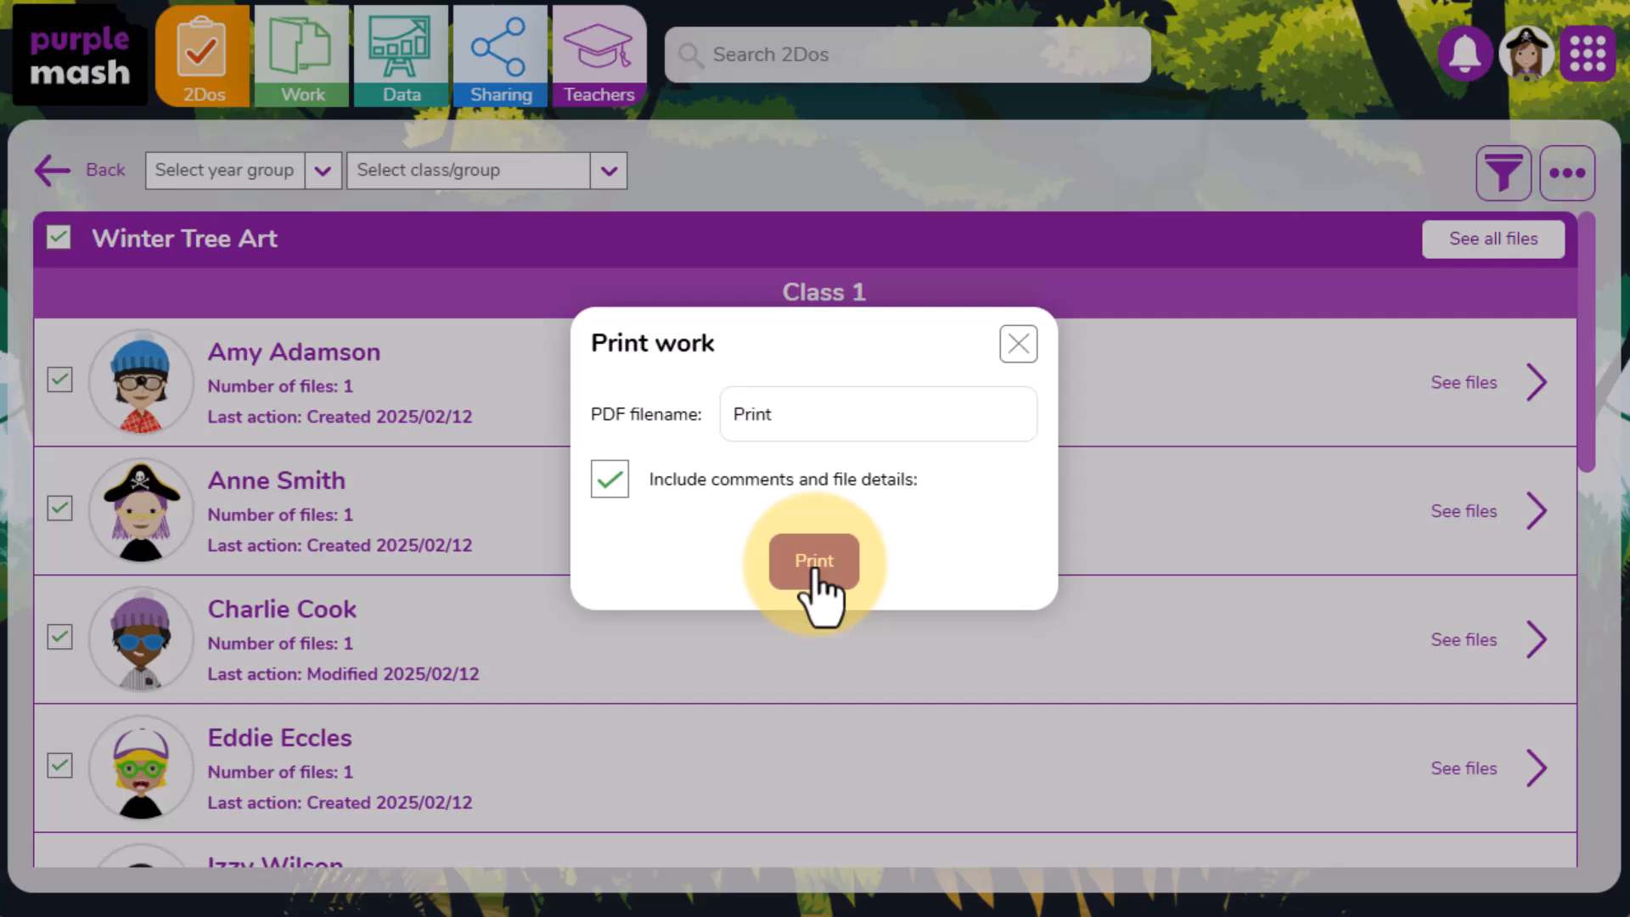
left_click(823, 419)
left_click_drag(823, 419, 720, 415)
type("Winter Tree Art")
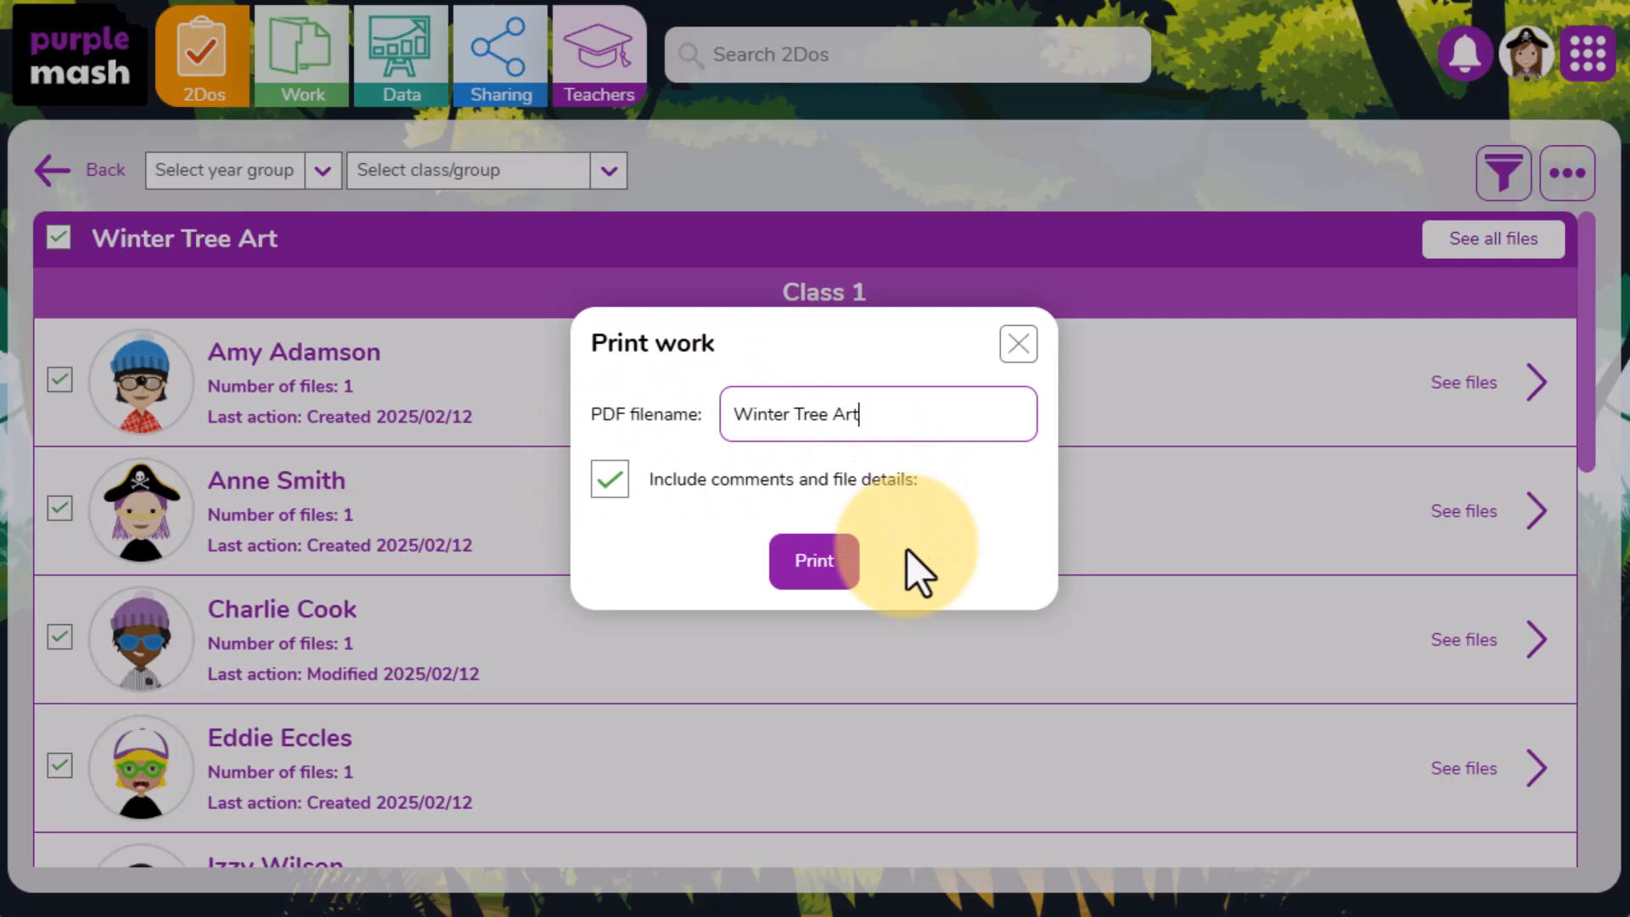
left_click(828, 570)
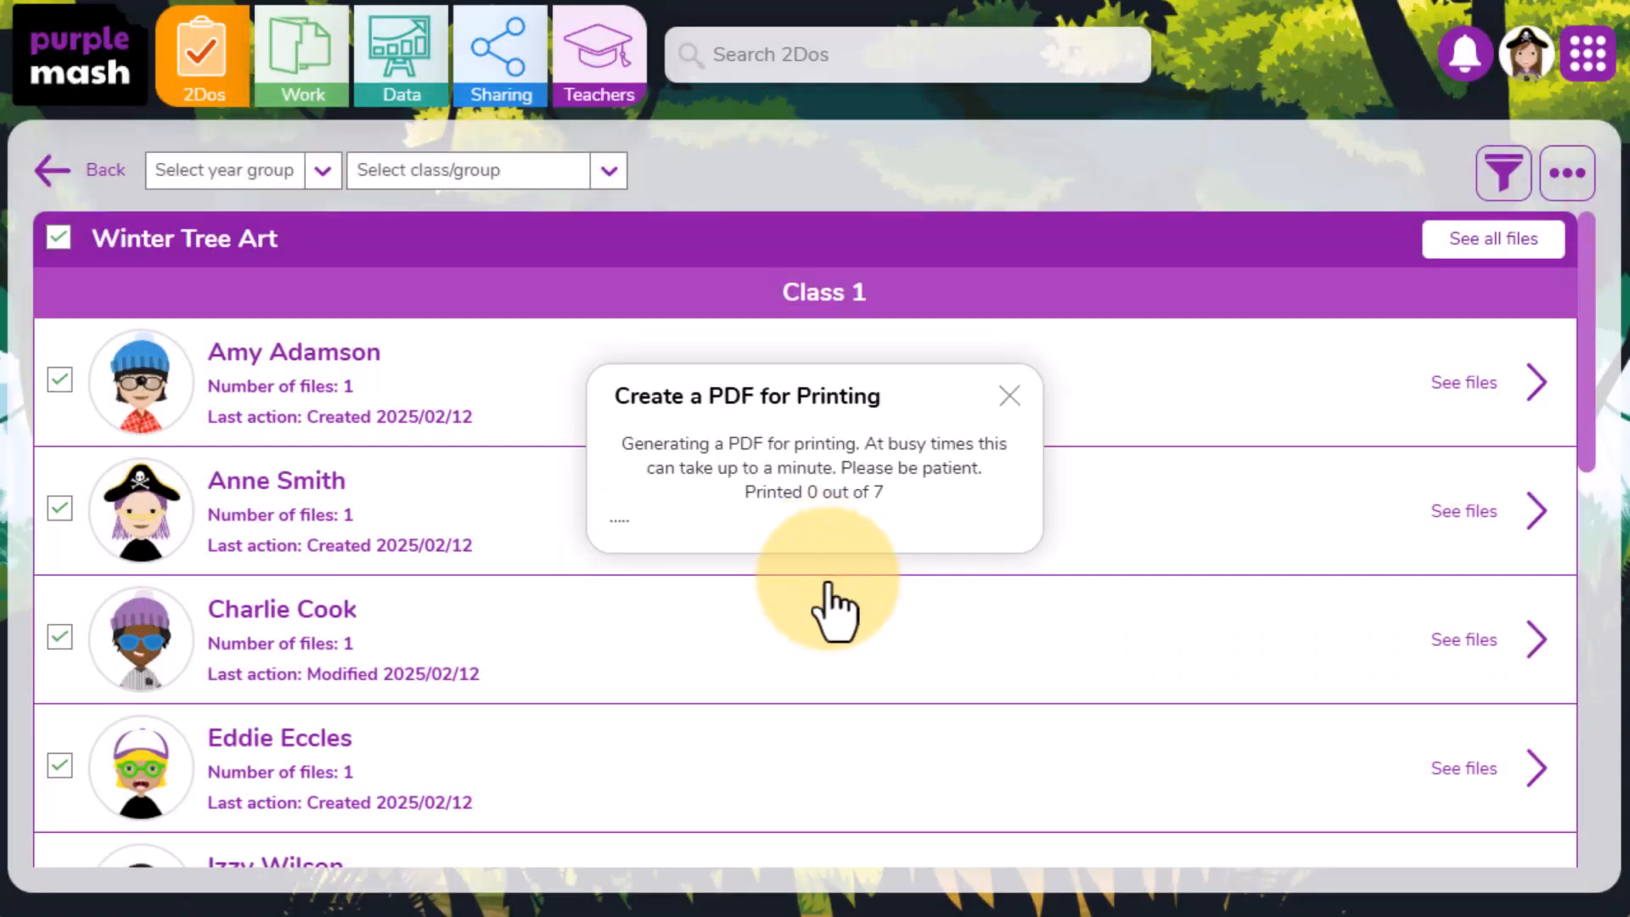
left_click(877, 535)
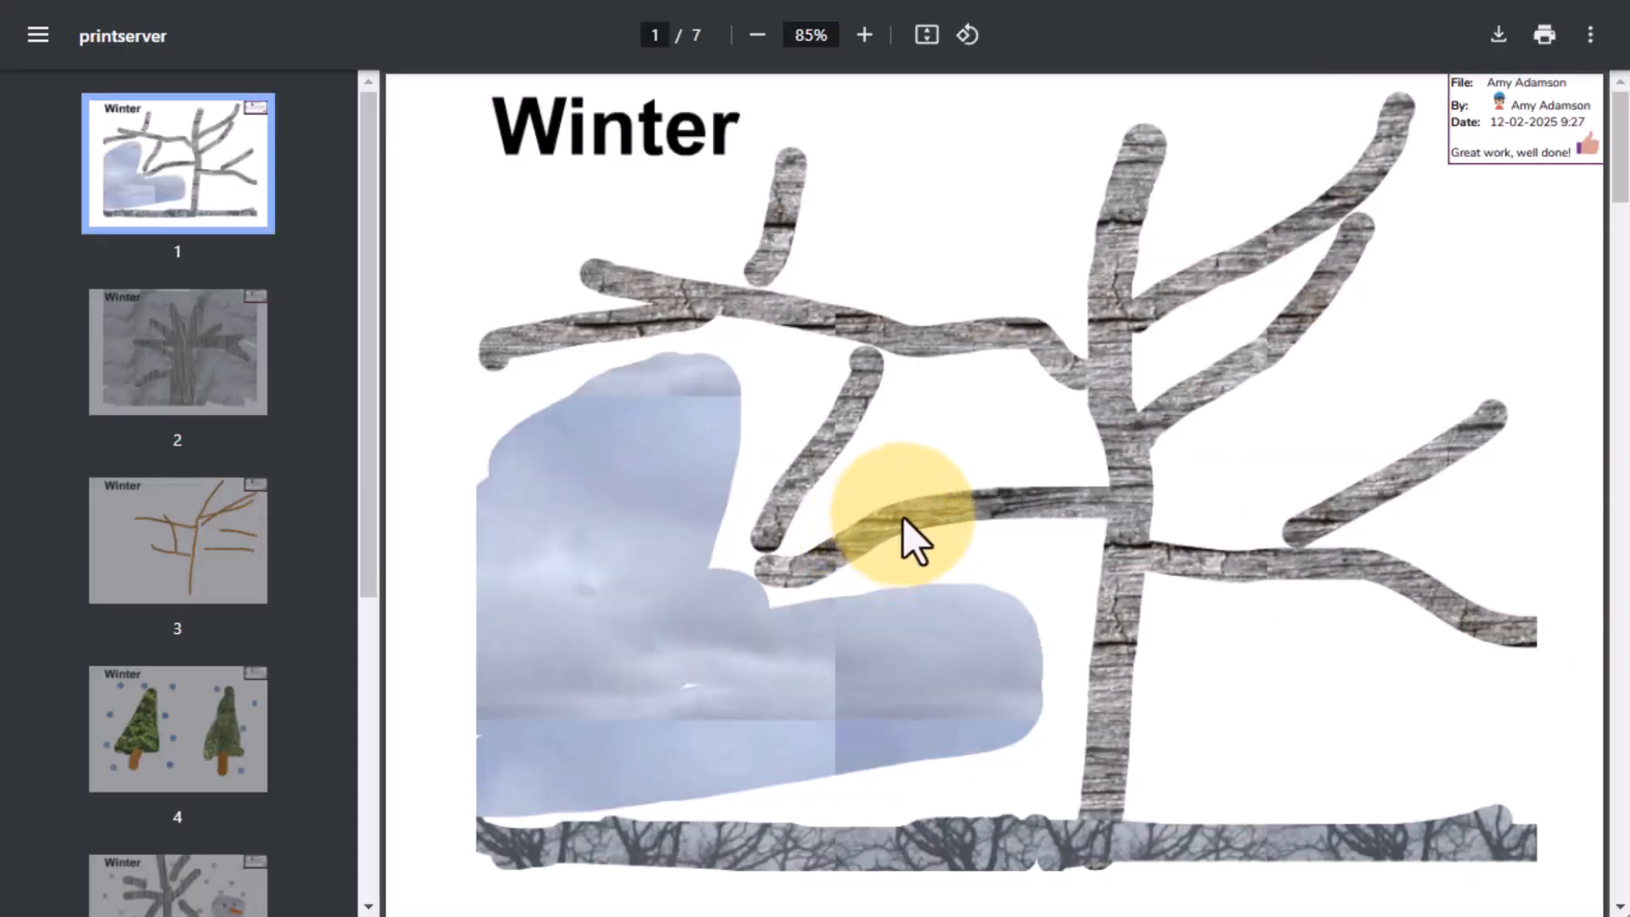
- Page through the pupils' pages in the generated PDF and download it
left_click(226, 378)
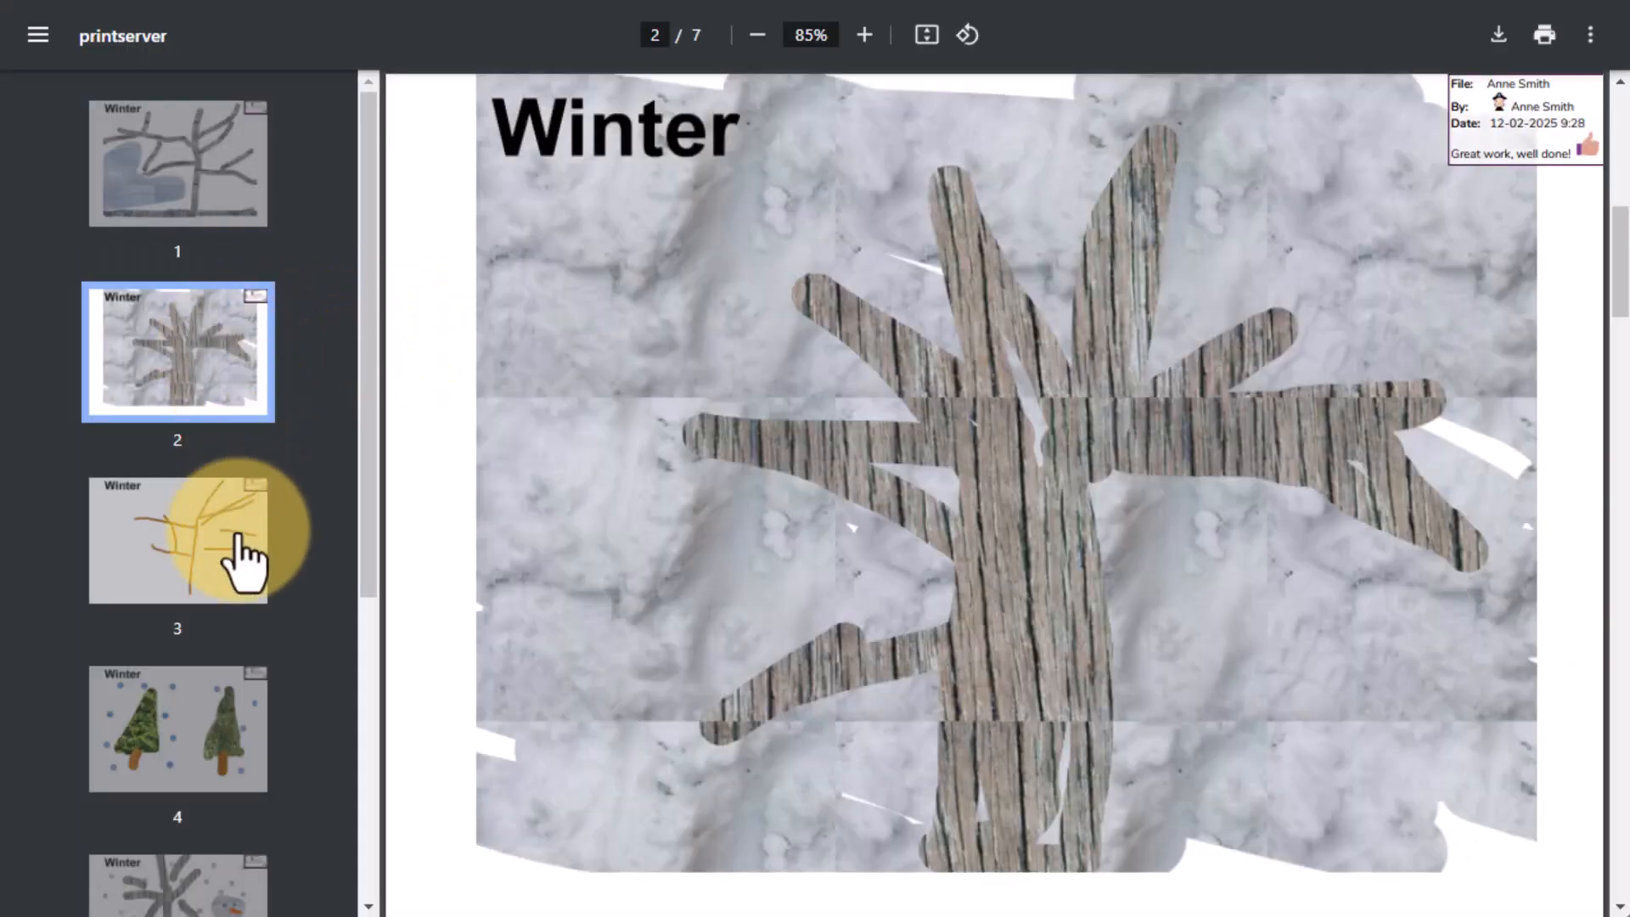
left_click(237, 535)
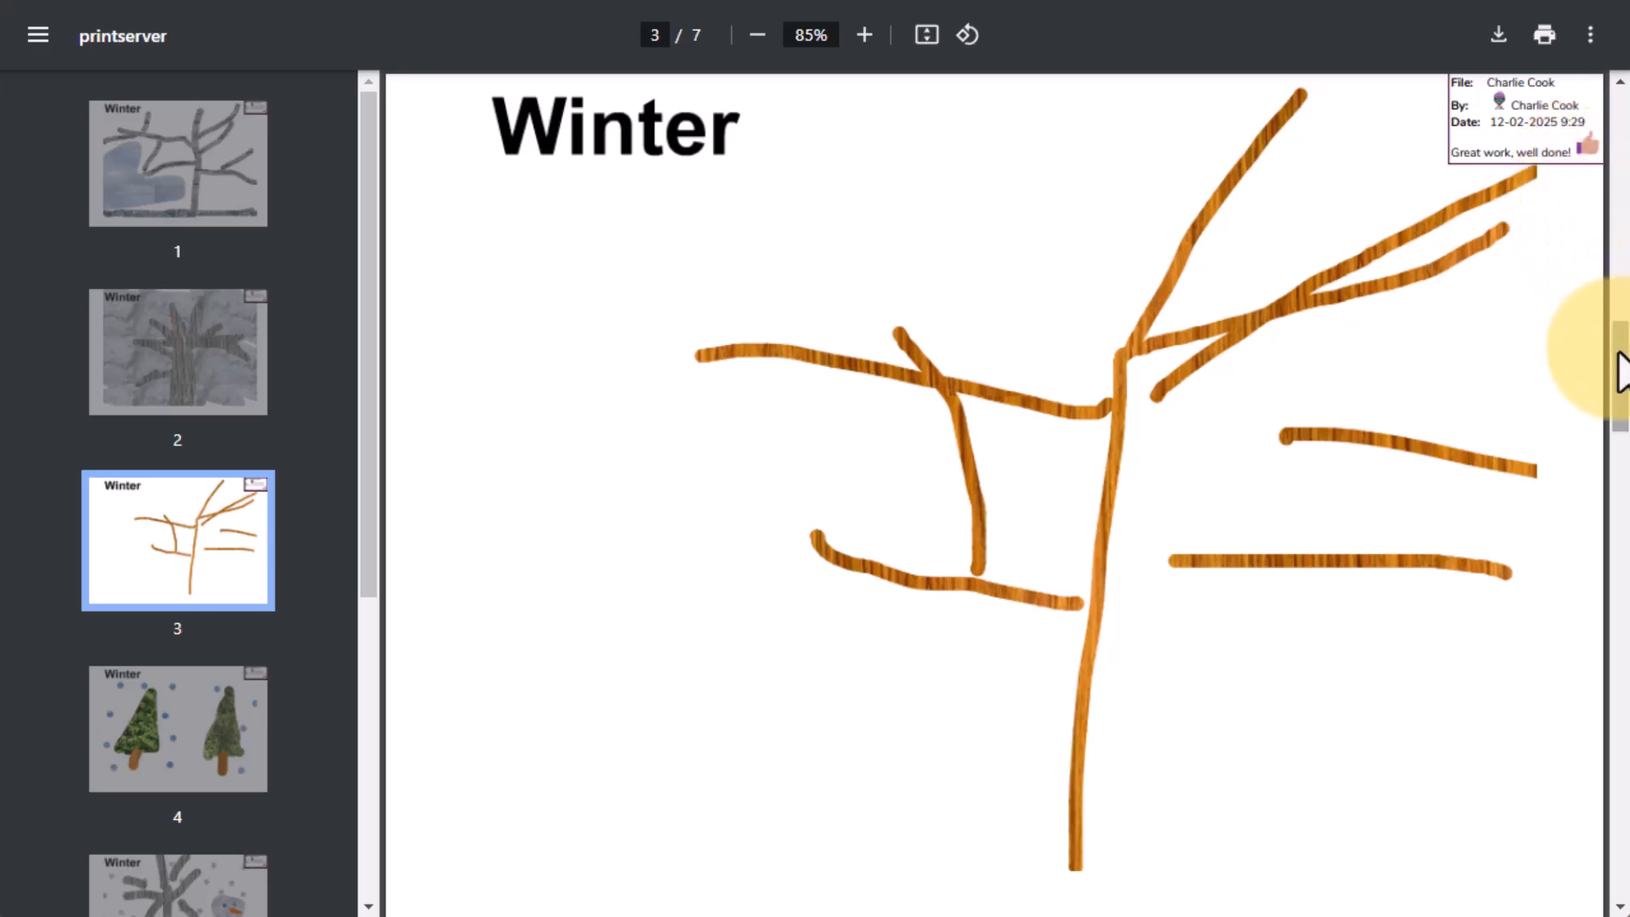
scroll(1620, 363, "down", 1)
scroll(1621, 363, "down", 15)
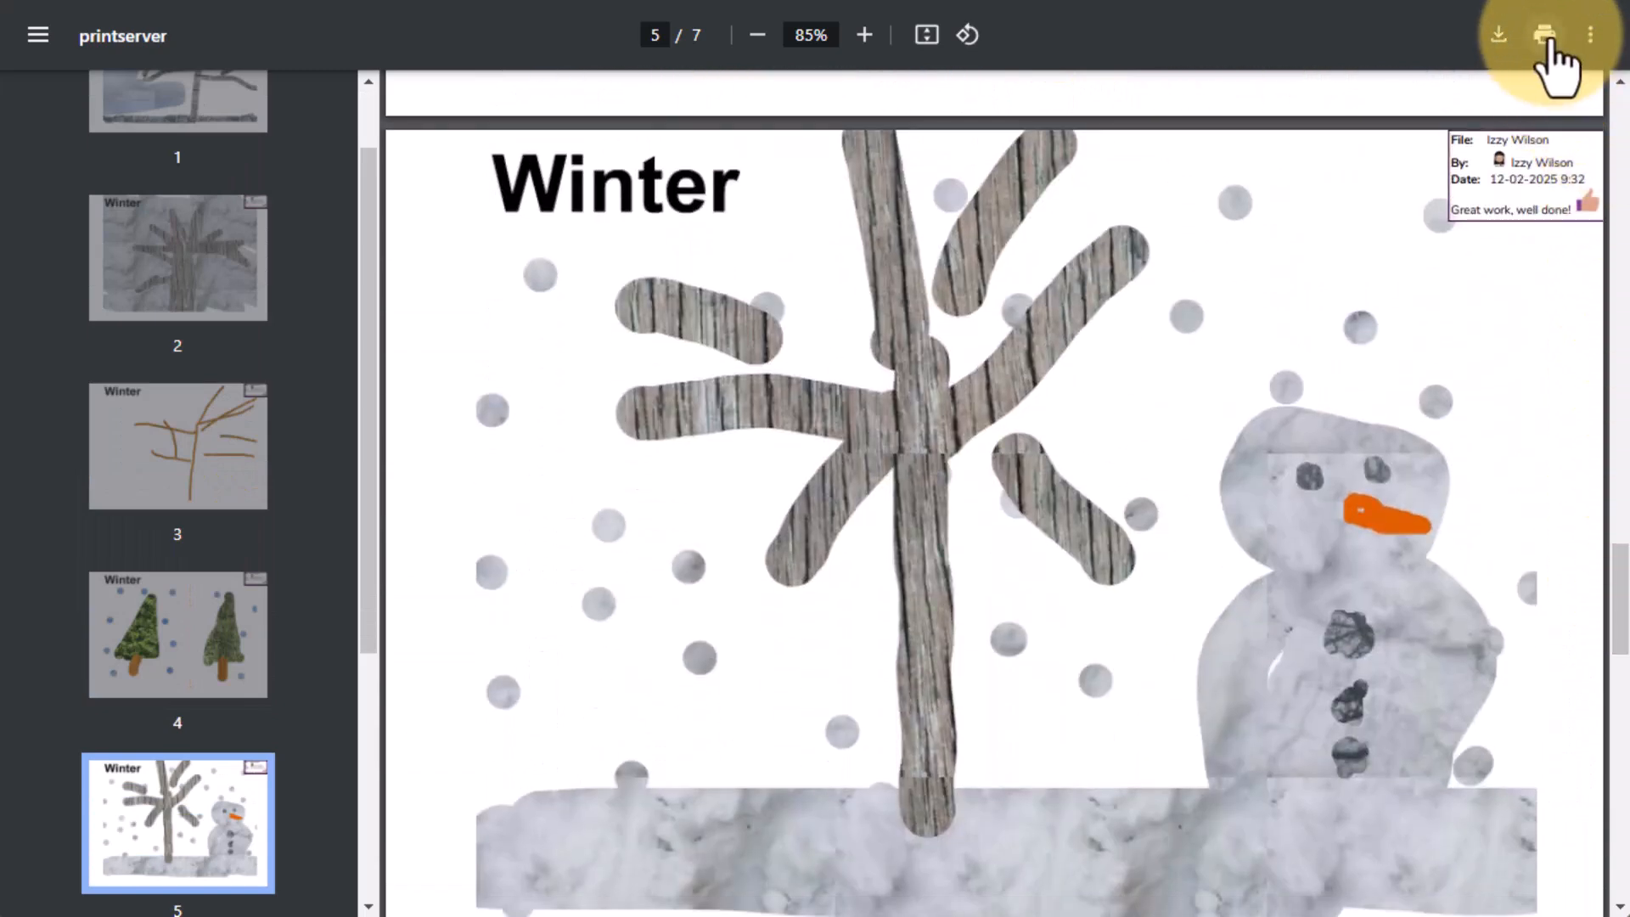
left_click(1499, 35)
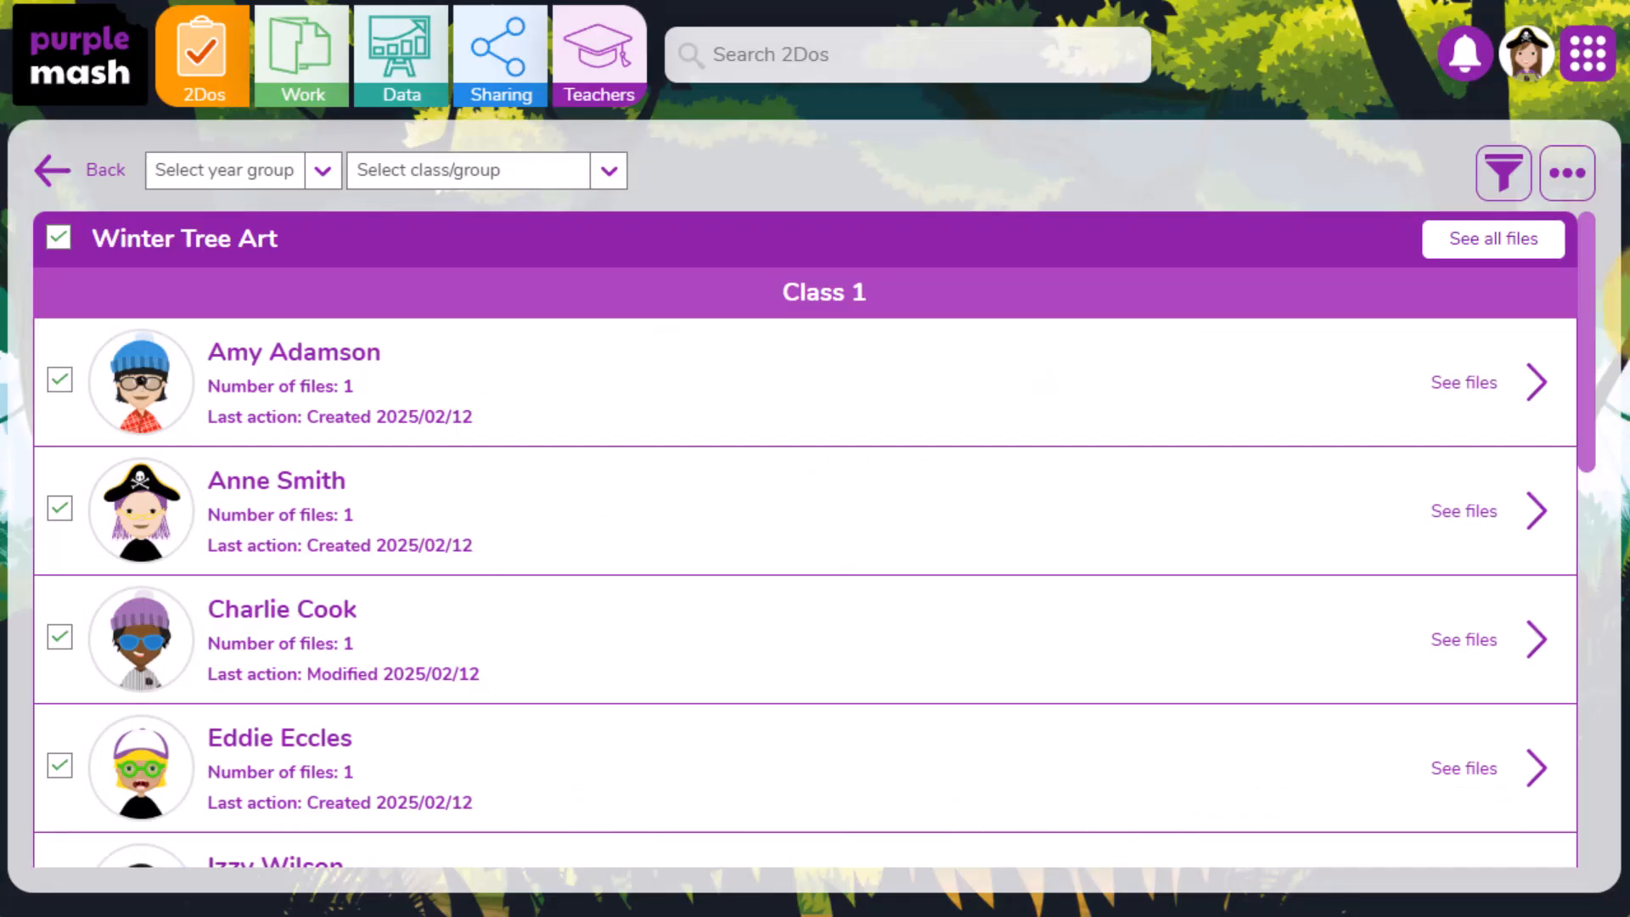
- Share all selected files to the School Council display board, set as approved
left_click(1566, 179)
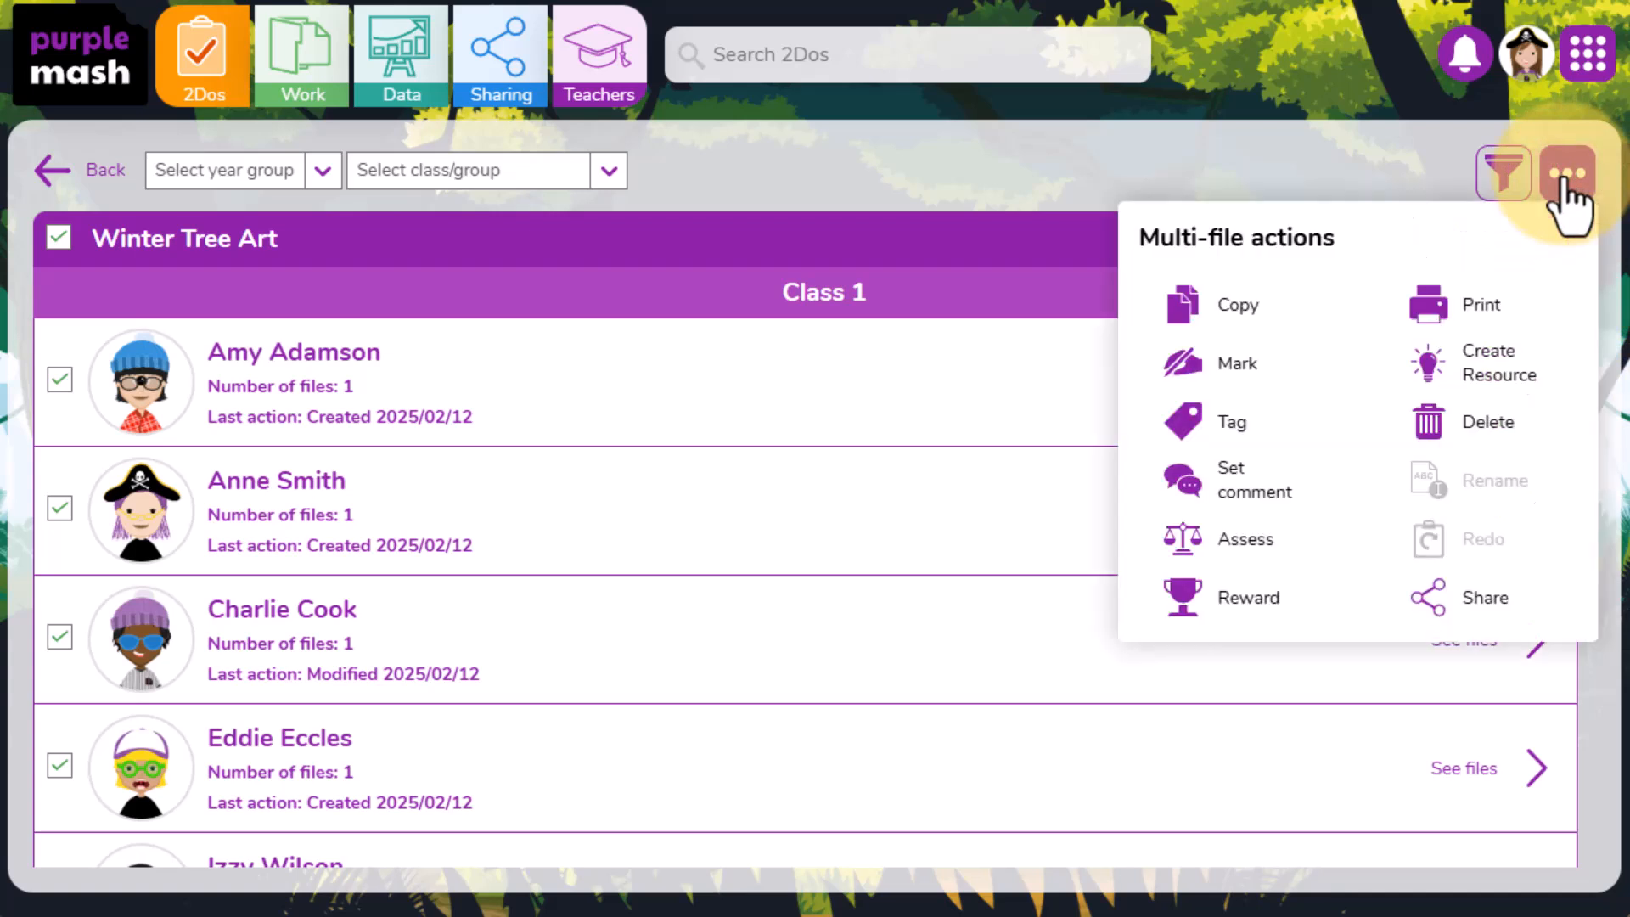
left_click(1509, 613)
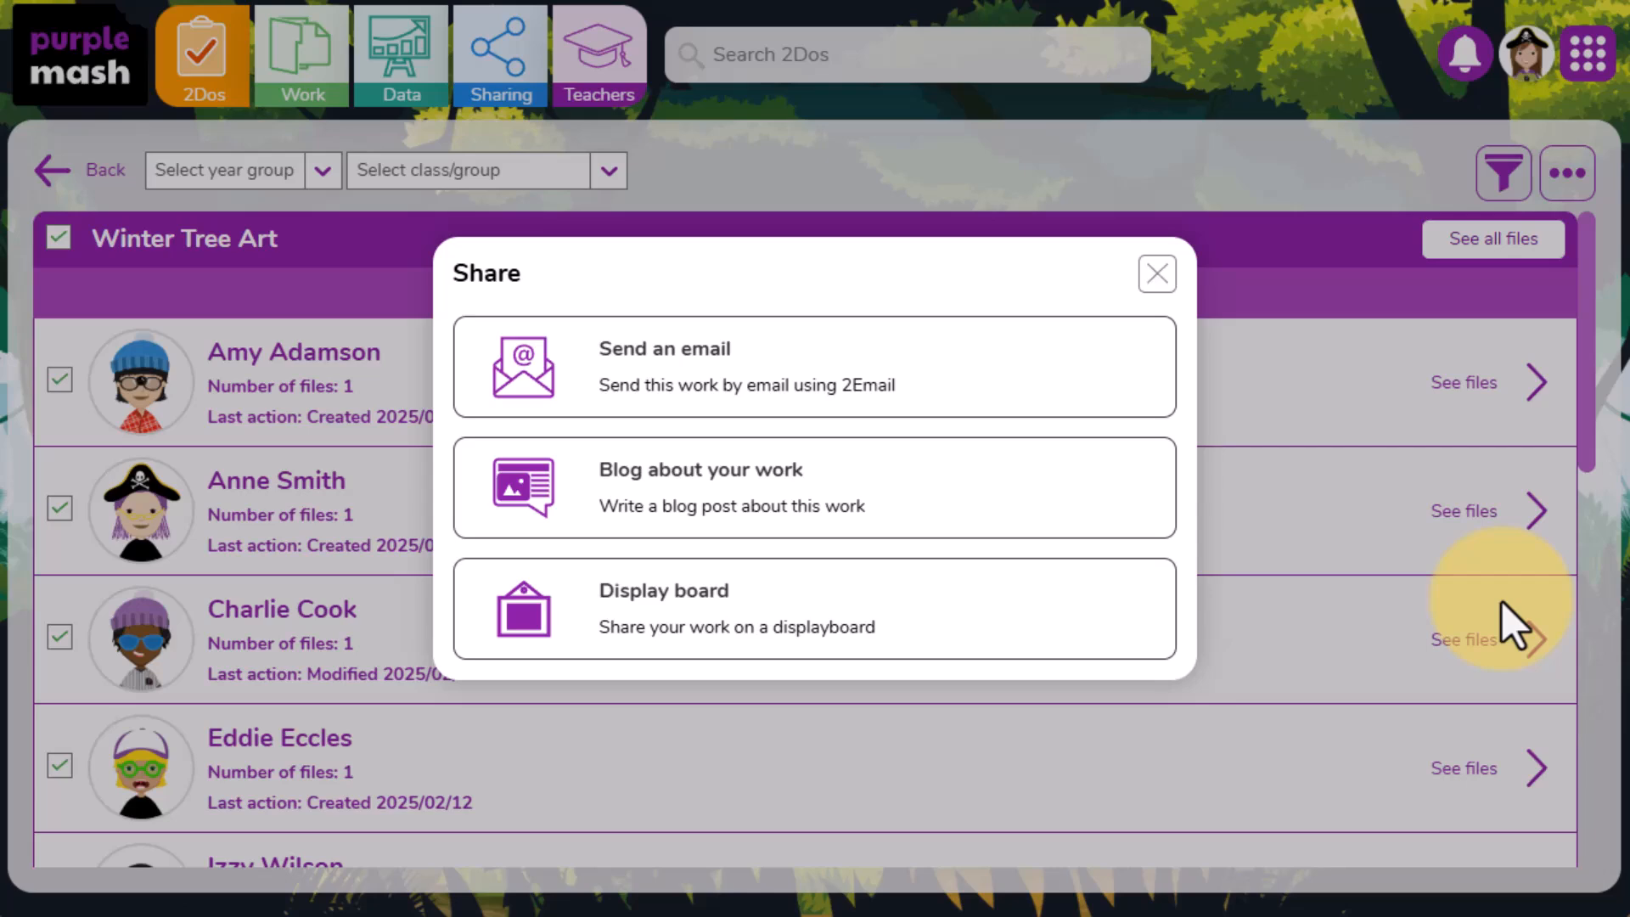
left_click(876, 614)
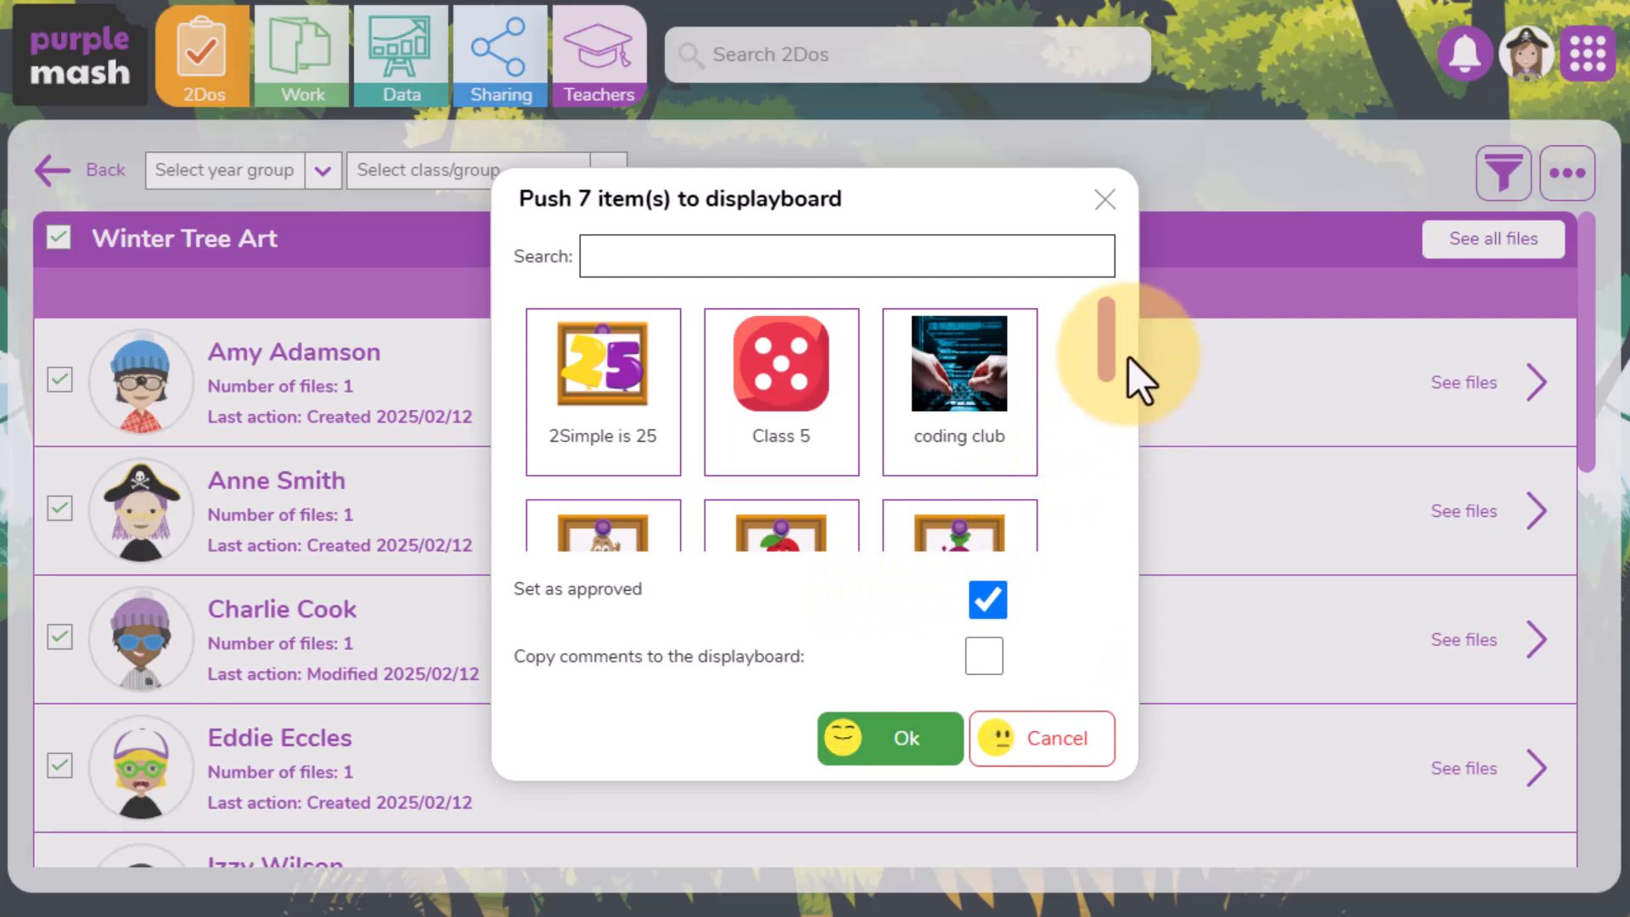
left_click_drag(1106, 340, 1138, 469)
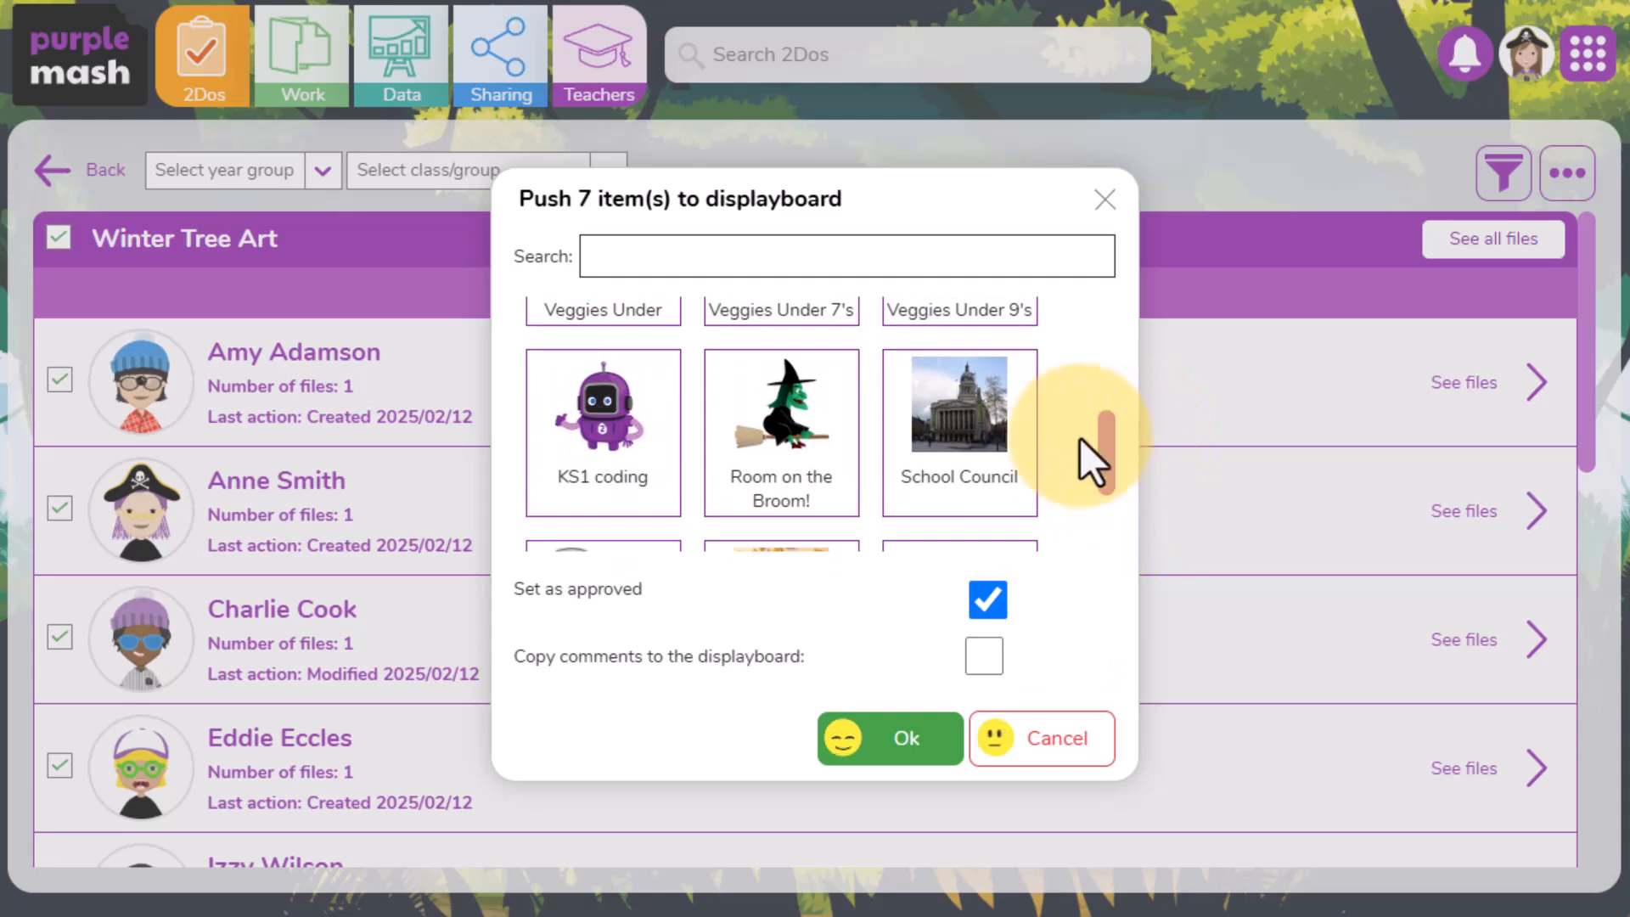
left_click(978, 435)
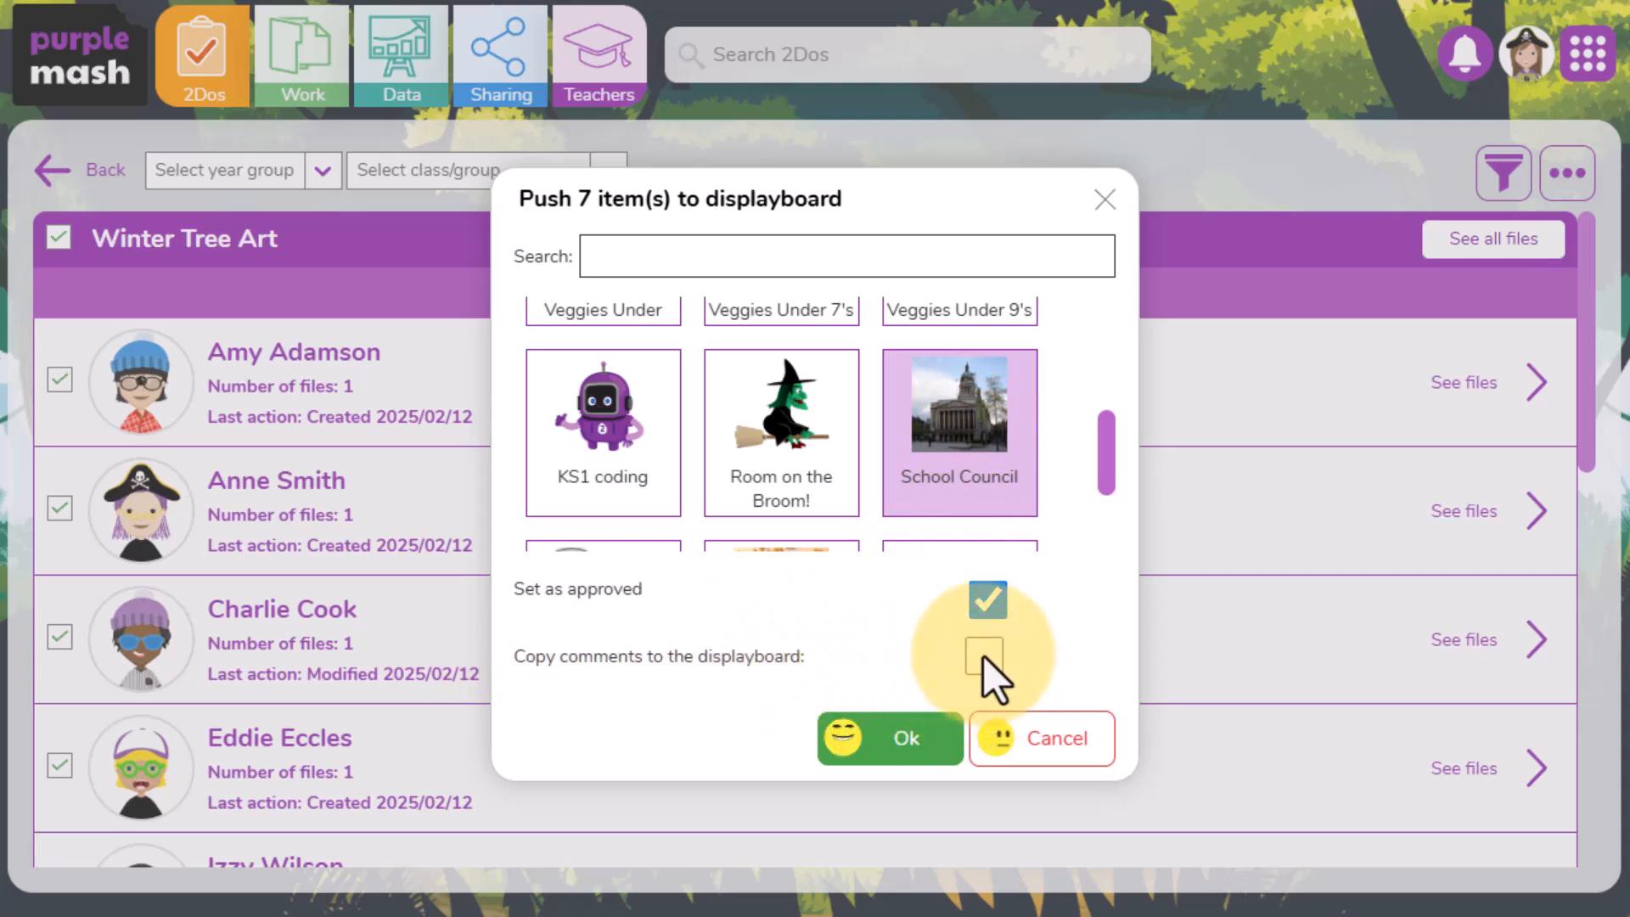
left_click(907, 736)
left_click(978, 396)
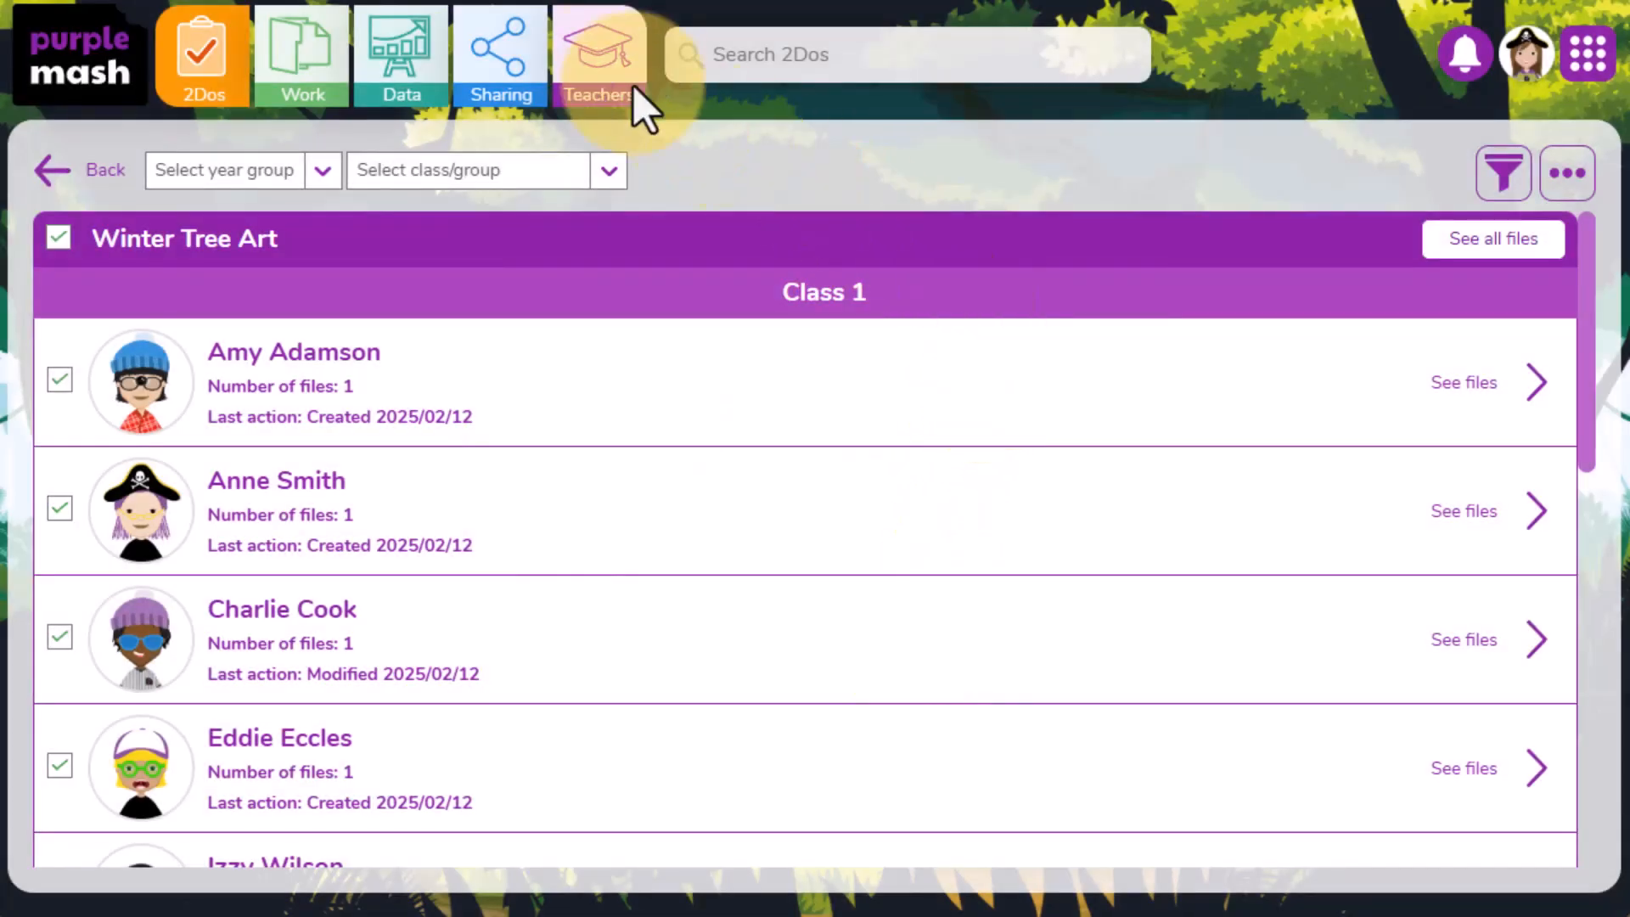
- Open the School Council display board to view the shared work
left_click(498, 73)
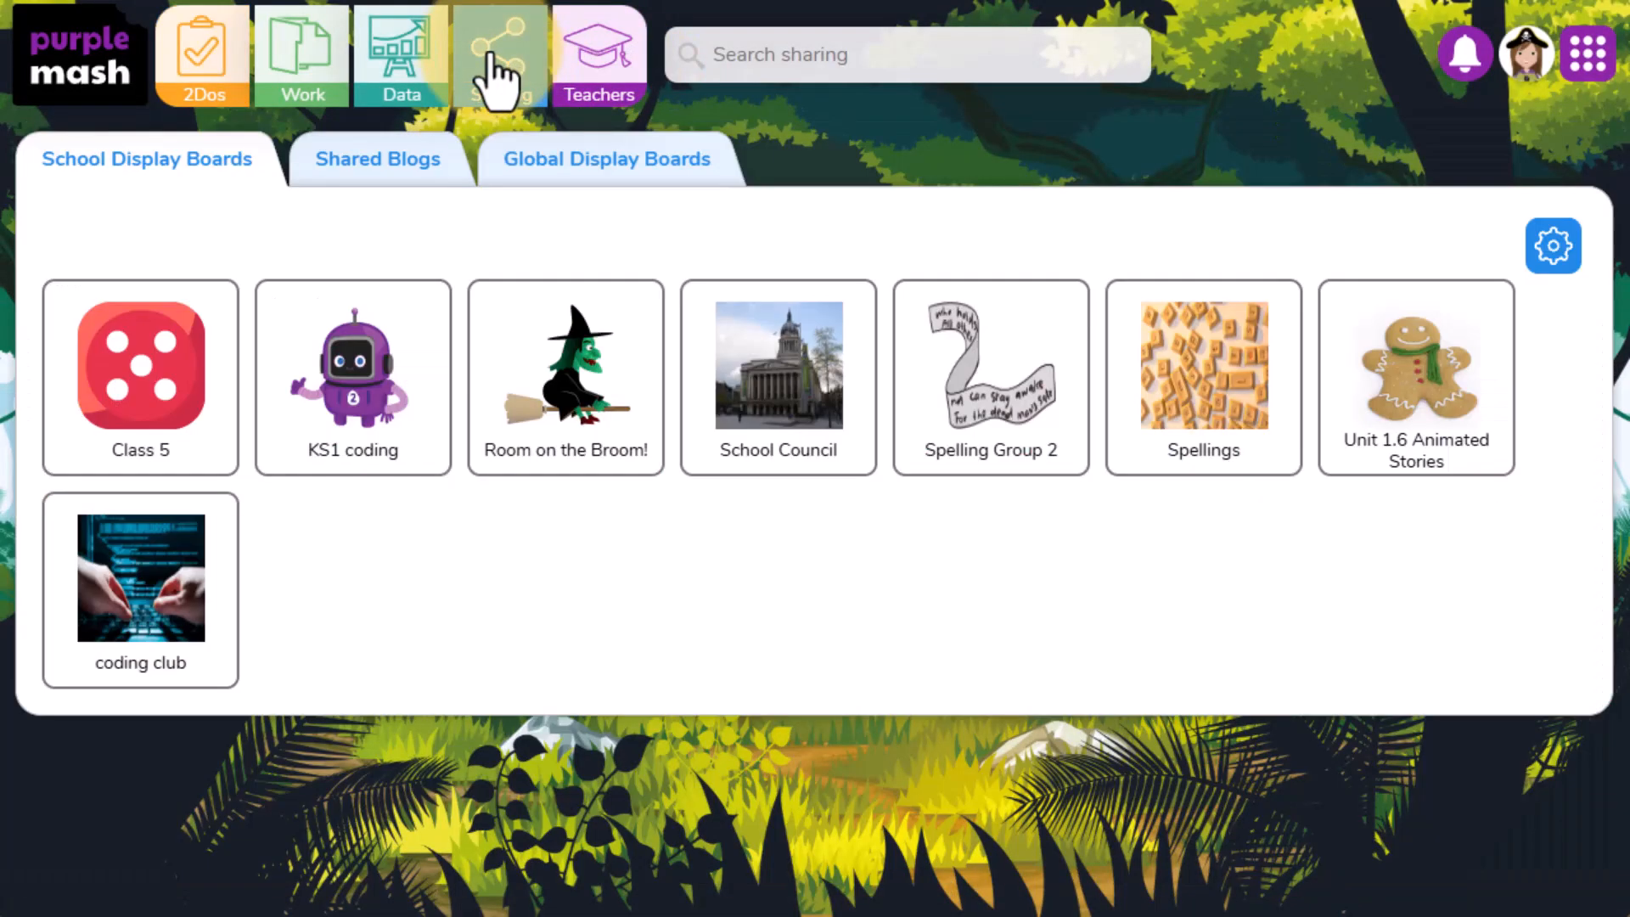
left_click(794, 373)
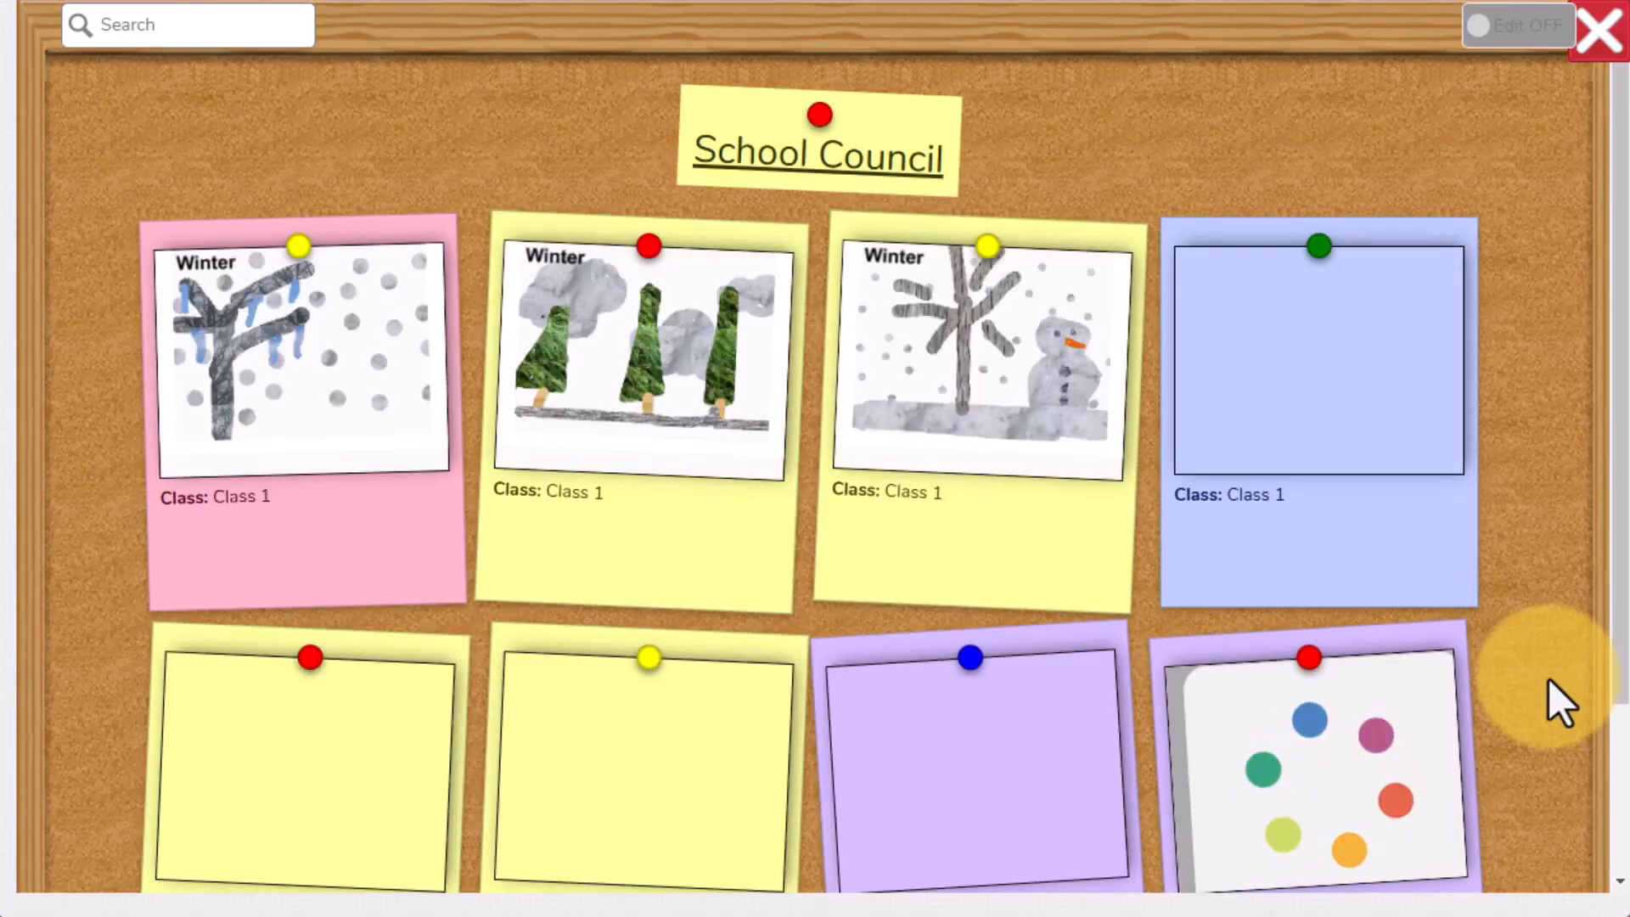
scroll(1551, 679, "down", 2)
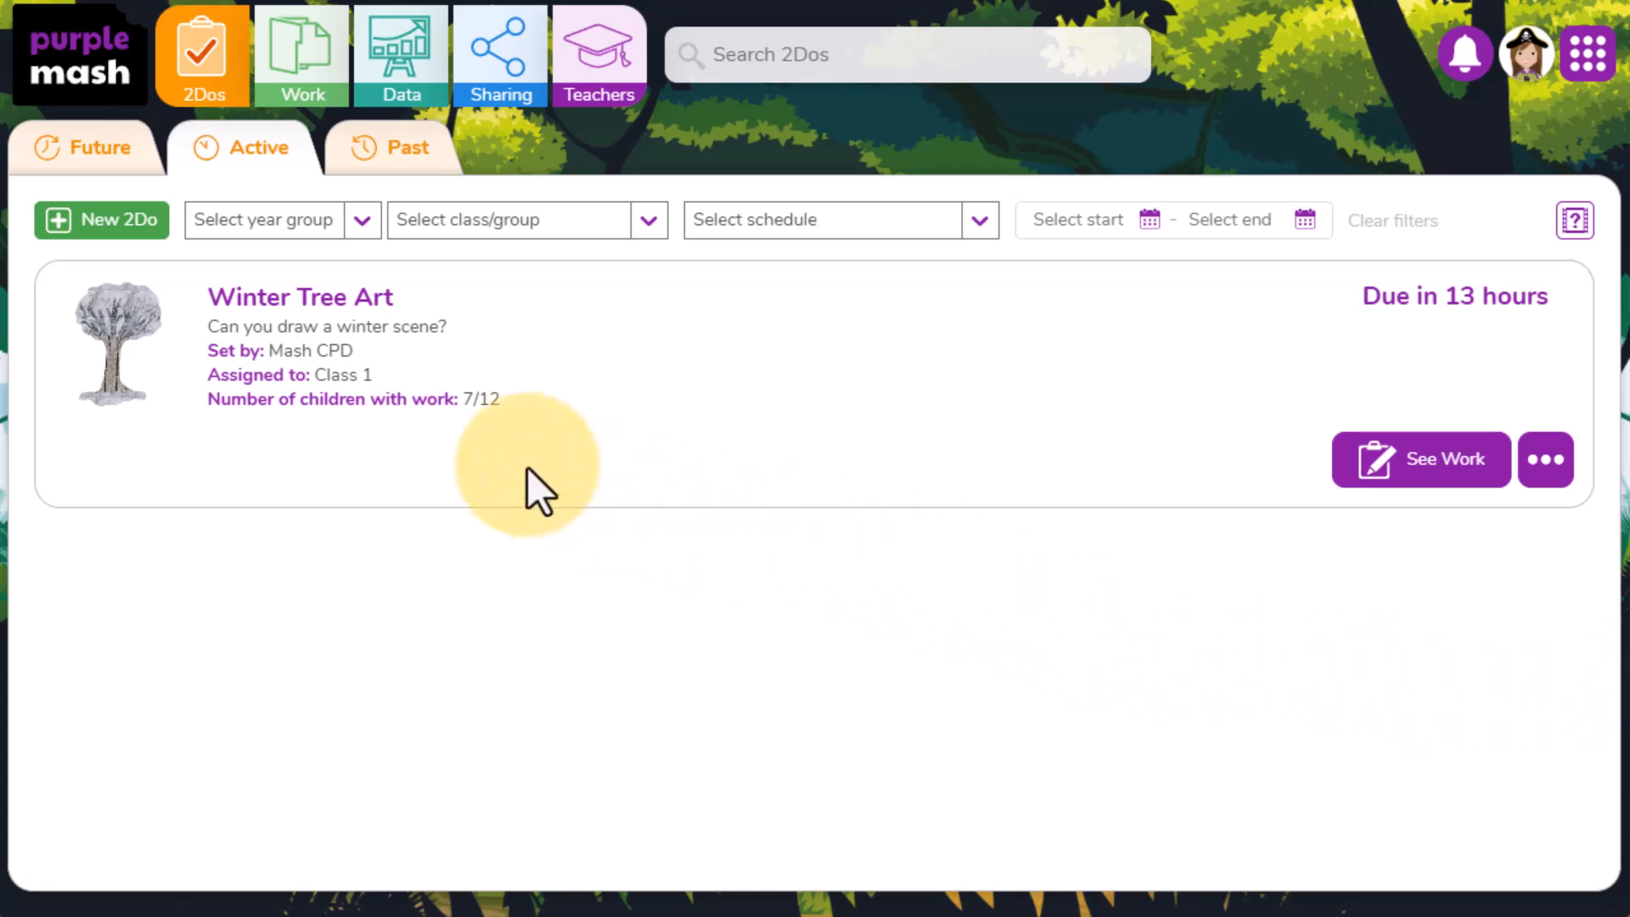
- Select all pupils' files in the past 2Do SPR1 WK3 - oo vowel digraph and open the multi-file actions
left_click(409, 192)
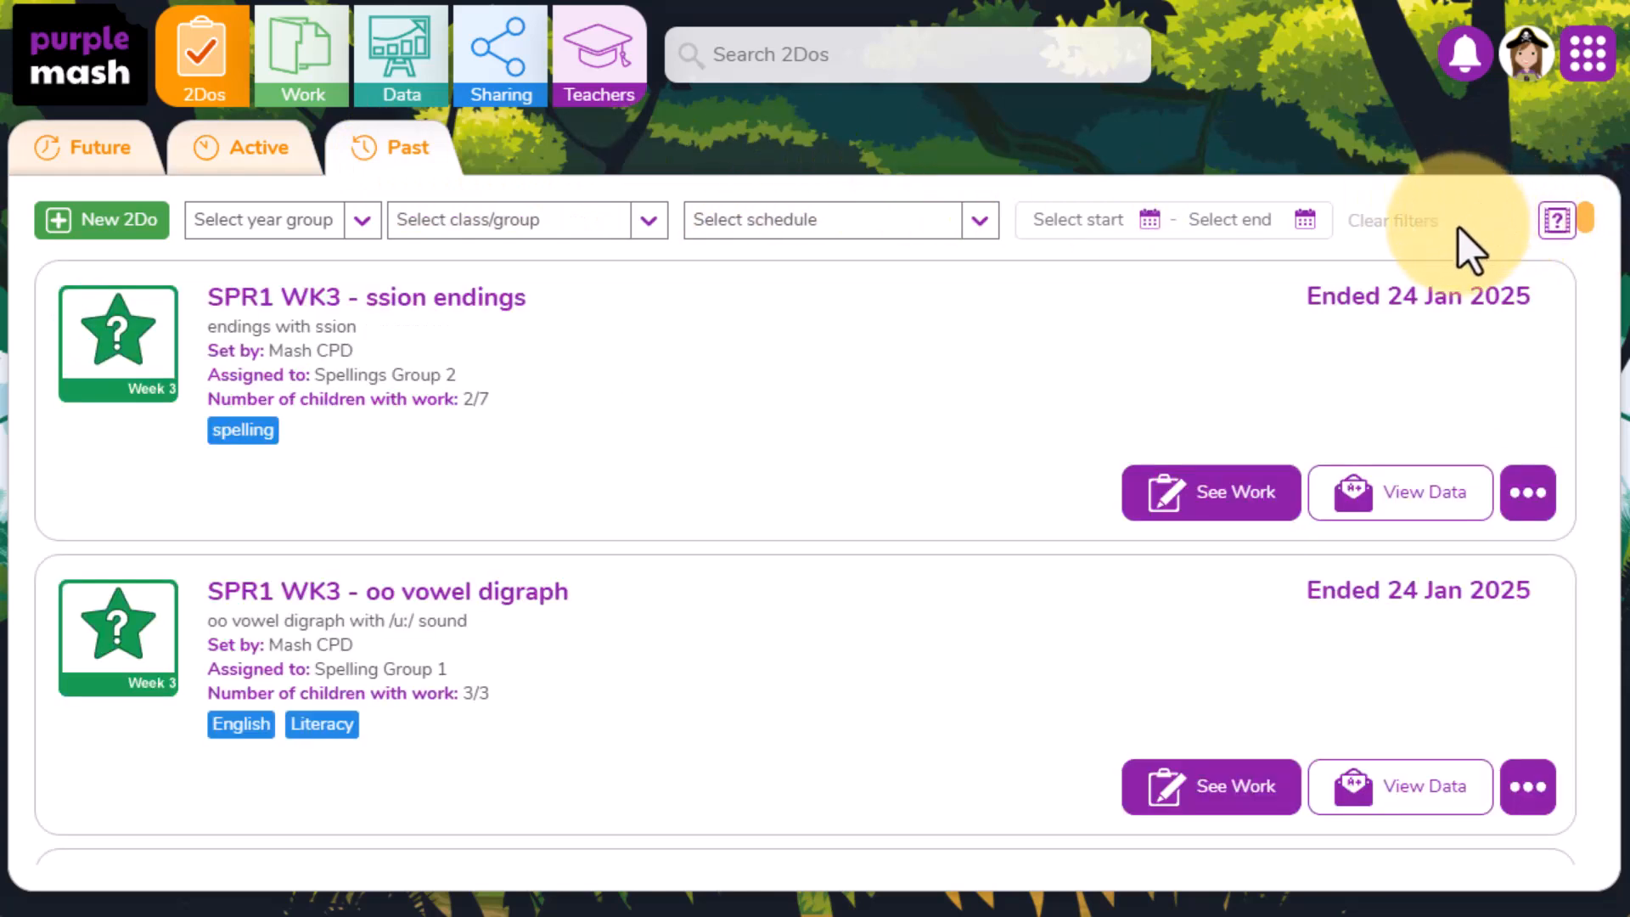
left_click(1215, 807)
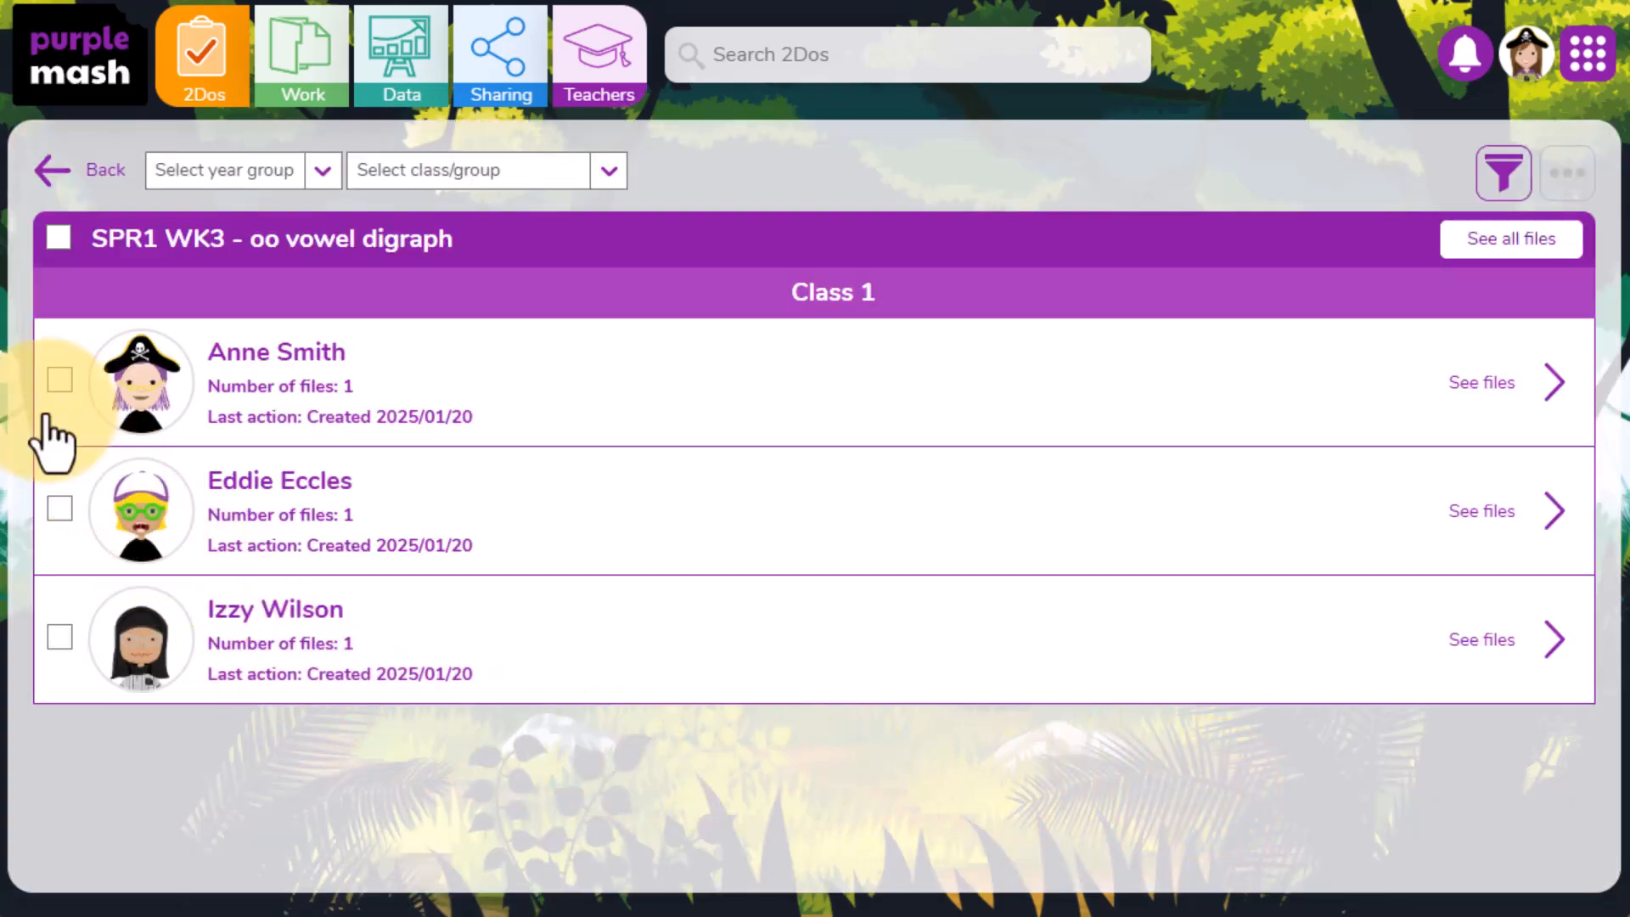
left_click(59, 237)
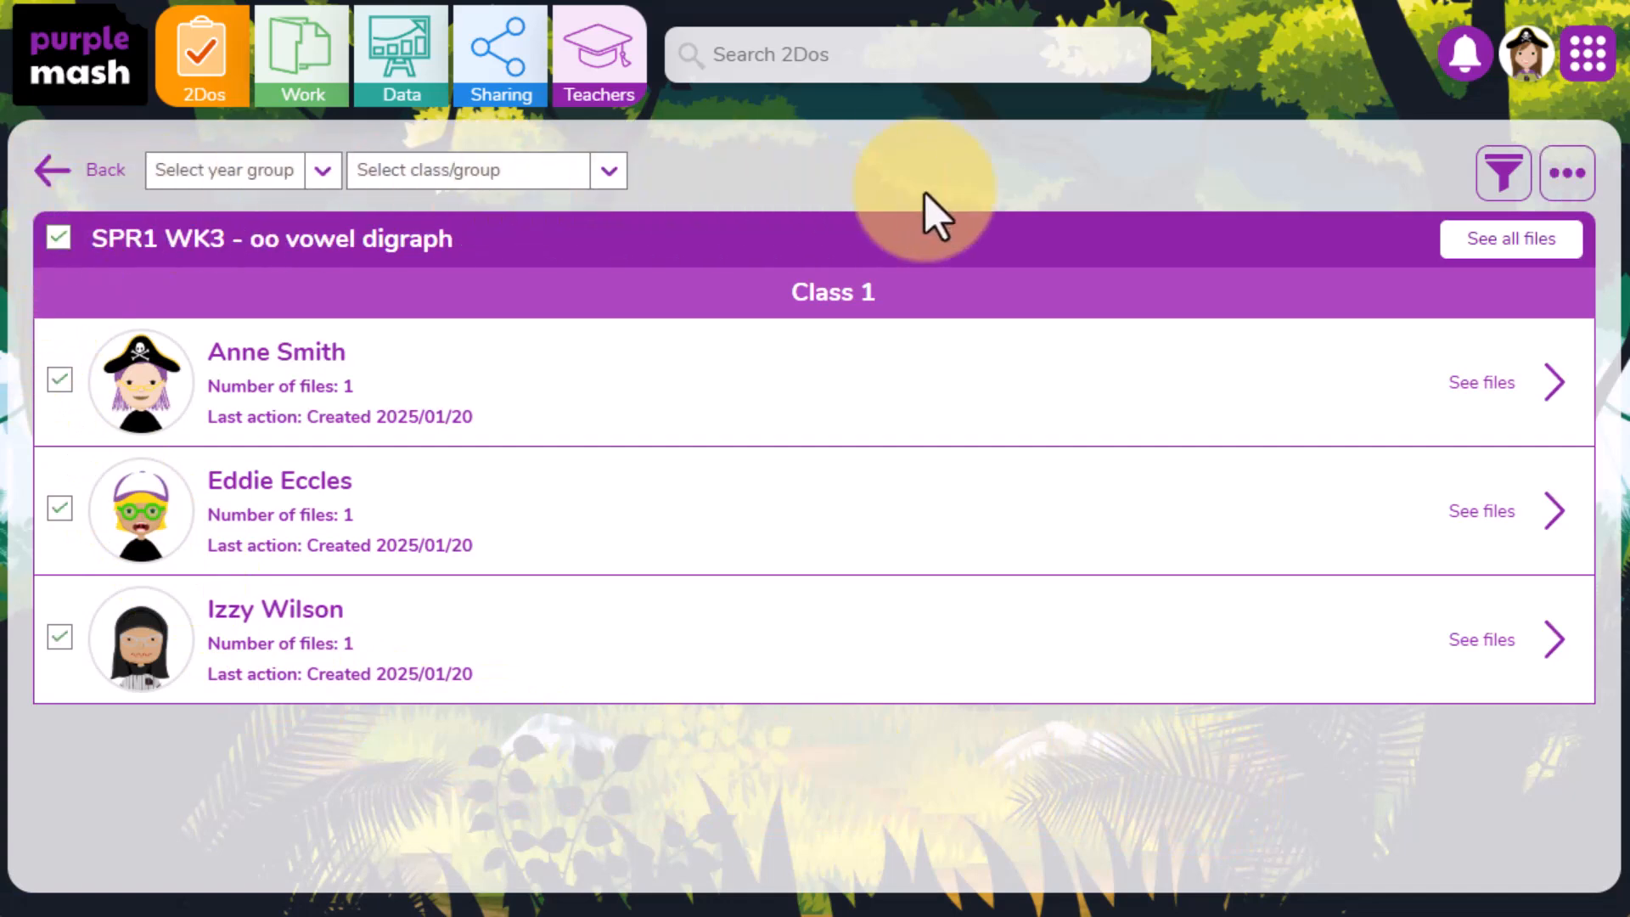
left_click(1569, 200)
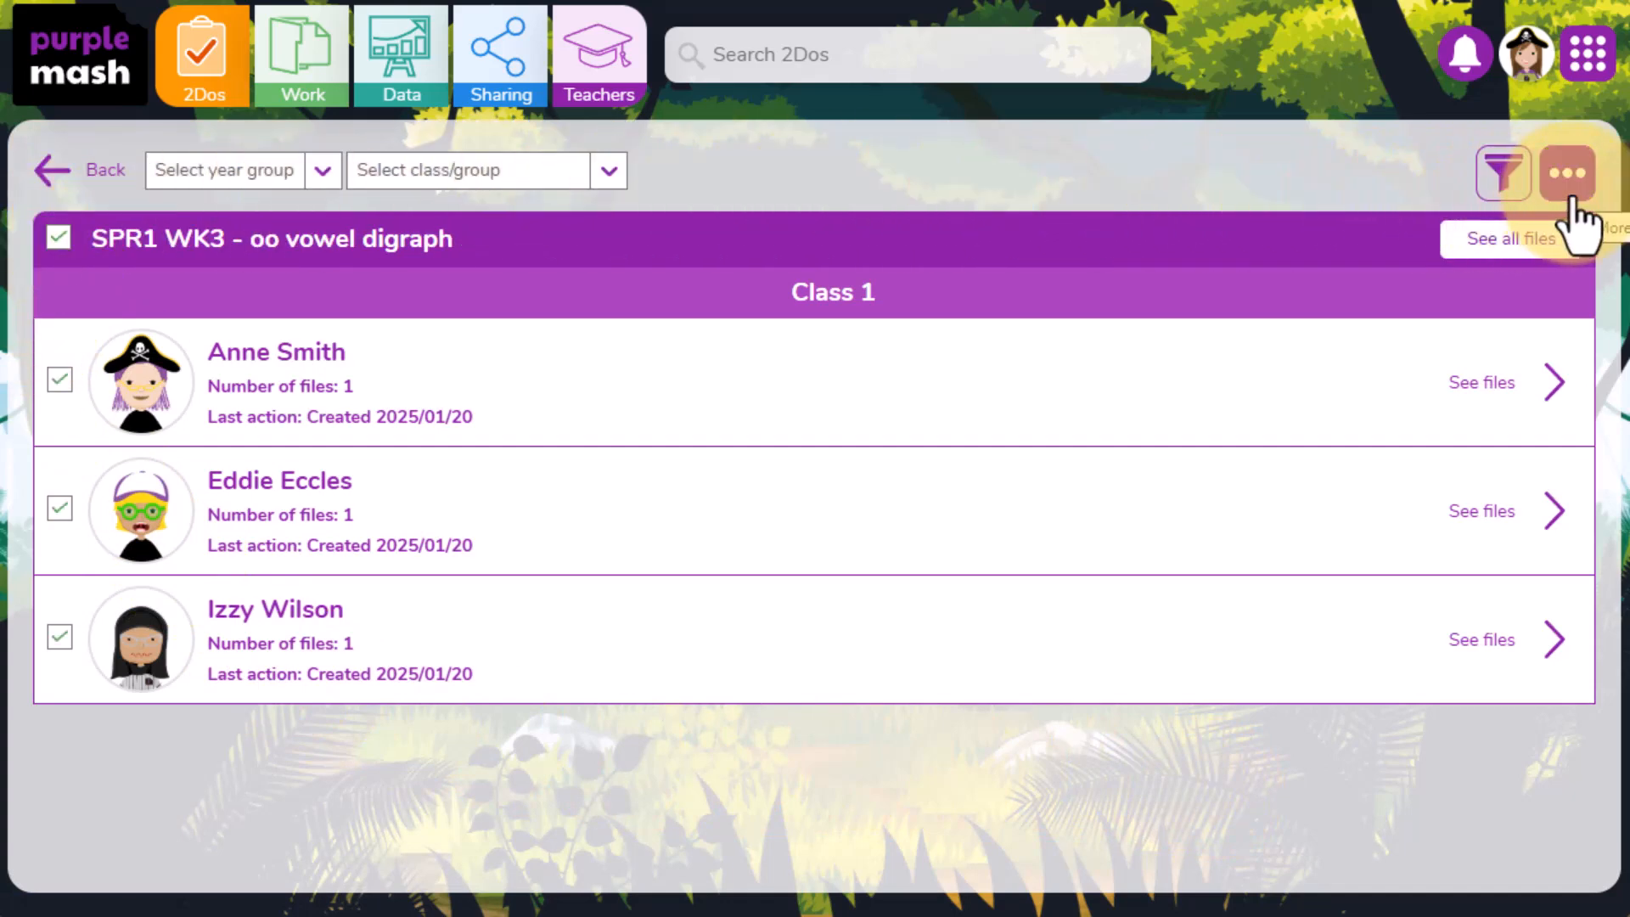
left_click(1568, 201)
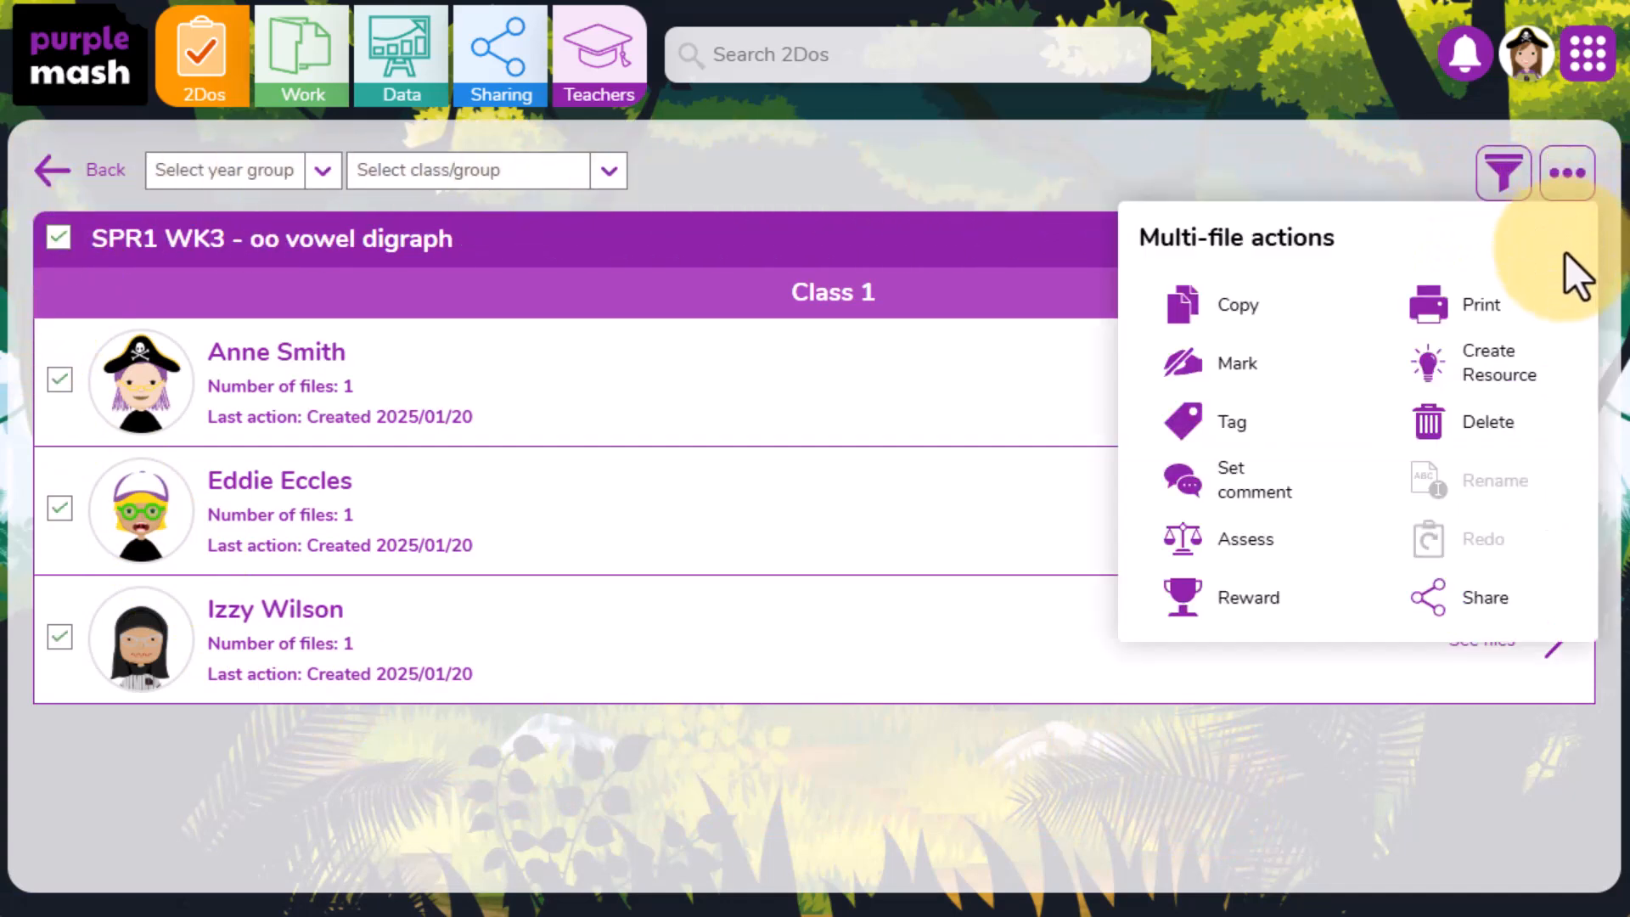